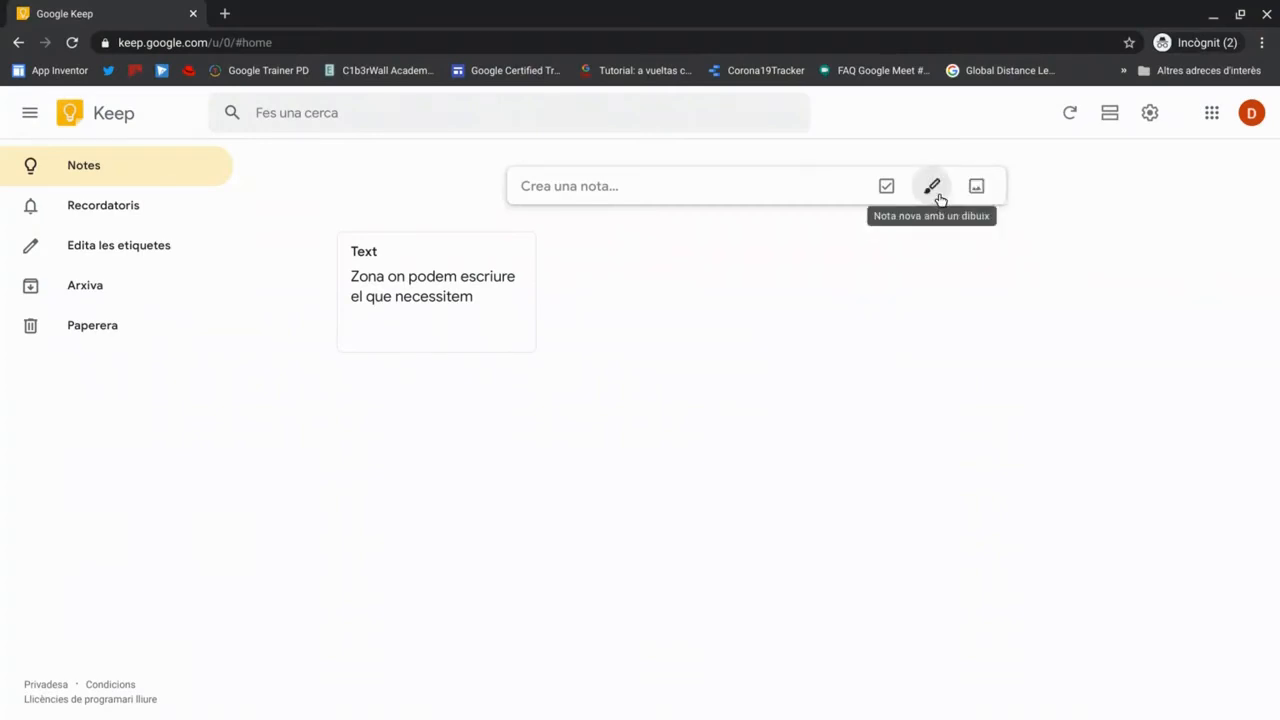
- Start a new drawing note from the pencil icon in the Crea una nota bar
left_click(940, 200)
- Sketch a black curve with the pen, then a green checkmark and a thicker green line
mouse_move(118, 296)
left_mouse_down()
mouse_move(186, 243)
mouse_move(240, 366)
mouse_move(589, 349)
mouse_move(292, 435)
mouse_move(275, 562)
mouse_move(595, 482)
left_mouse_up()
mouse_move(818, 277)
left_mouse_down()
mouse_move(948, 262)
mouse_move(990, 145)
mouse_move(705, 538)
mouse_move(942, 468)
left_mouse_up()
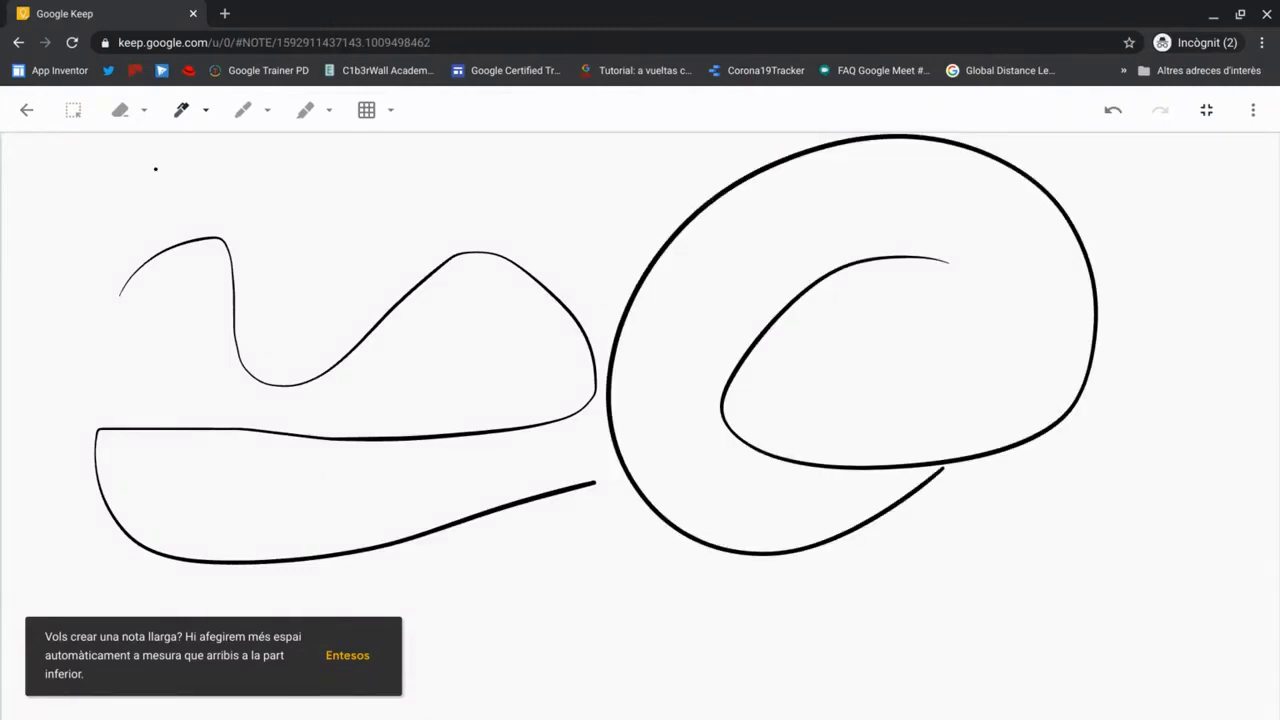
left_click(205, 114)
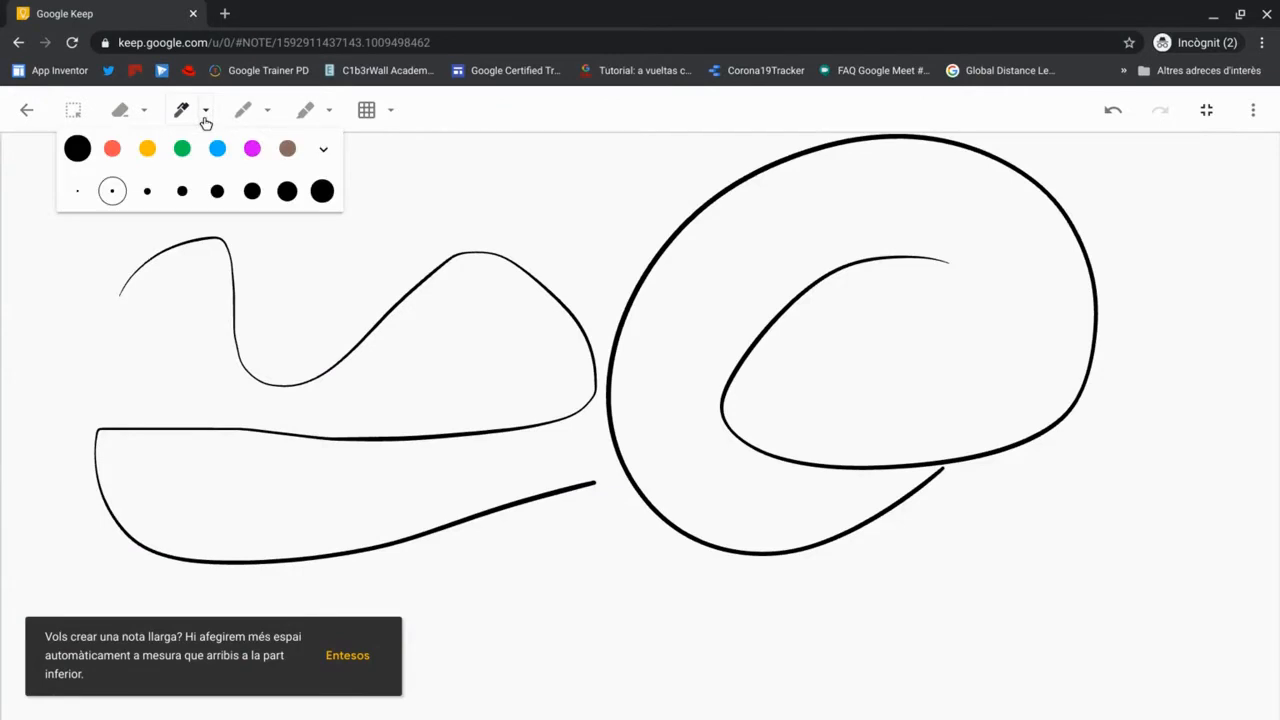
left_click(182, 148)
mouse_move(118, 200)
left_mouse_down()
mouse_move(237, 374)
mouse_move(416, 206)
left_mouse_up()
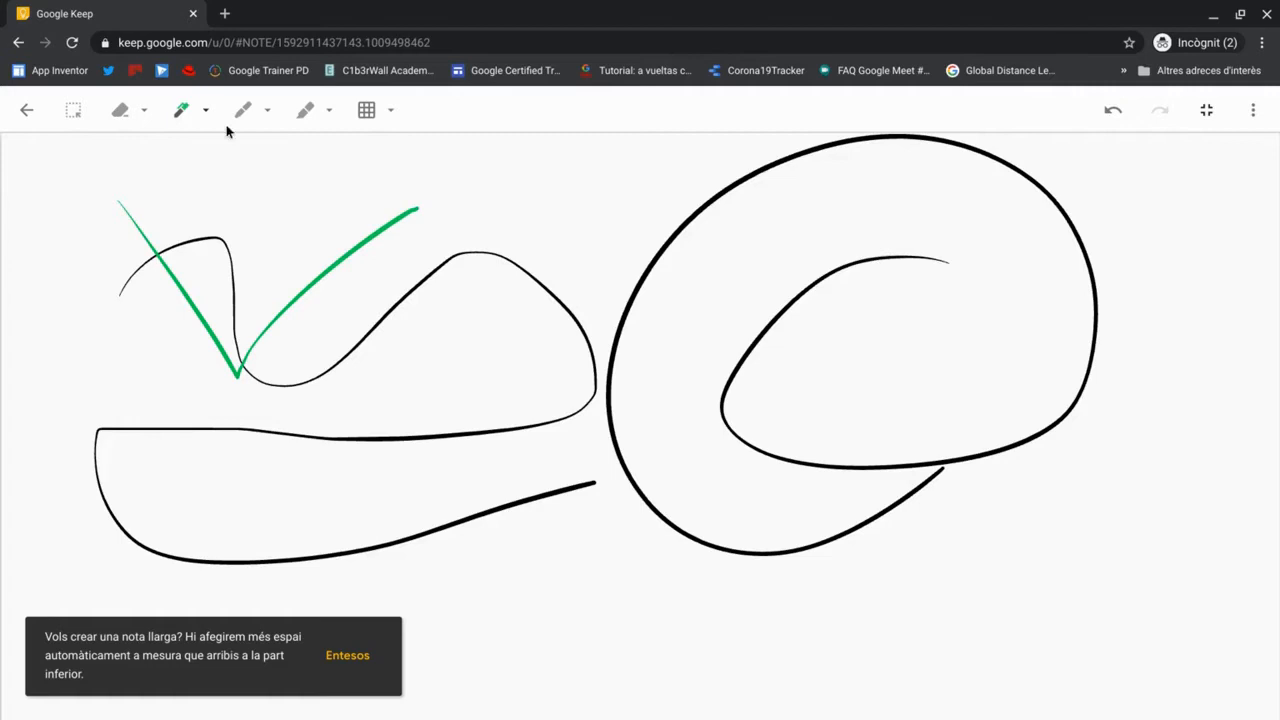
left_click(205, 110)
left_click(182, 190)
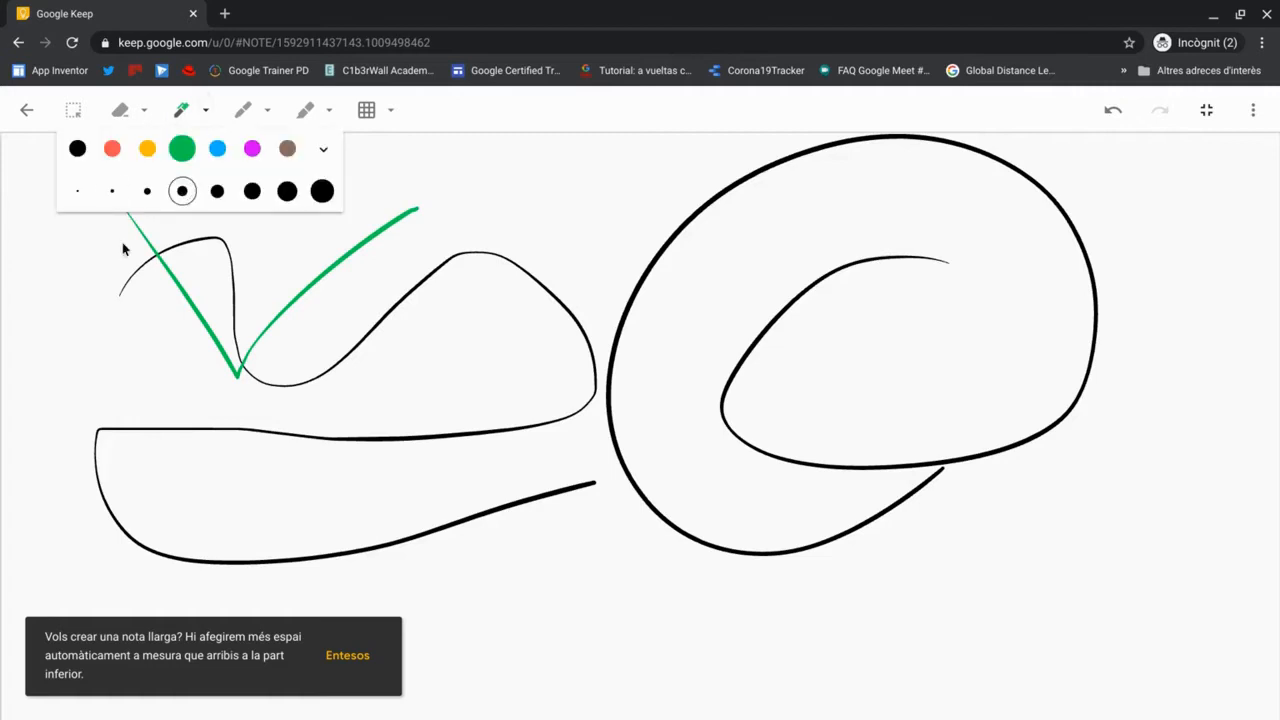
left_click_drag(671, 289, 170, 290)
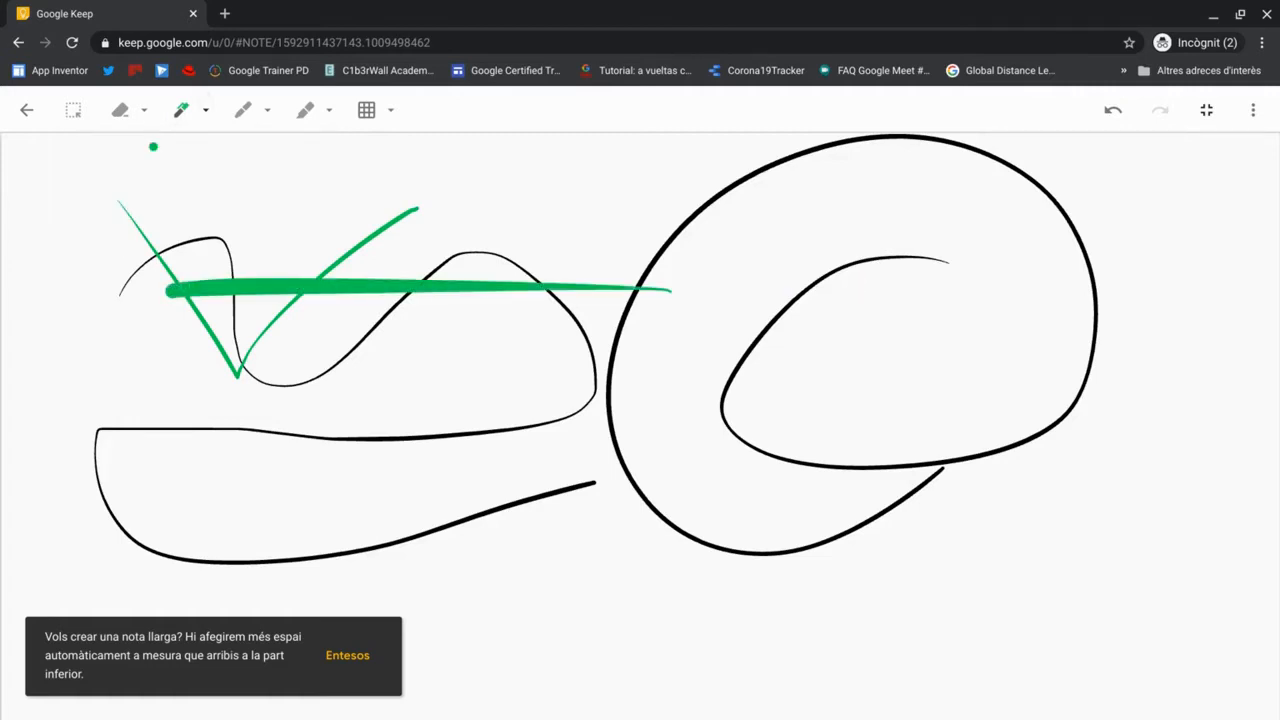
- Erase the test strokes with the eraser and clear the whole page
left_click(144, 110)
left_click(128, 182)
left_click_drag(133, 196, 160, 249)
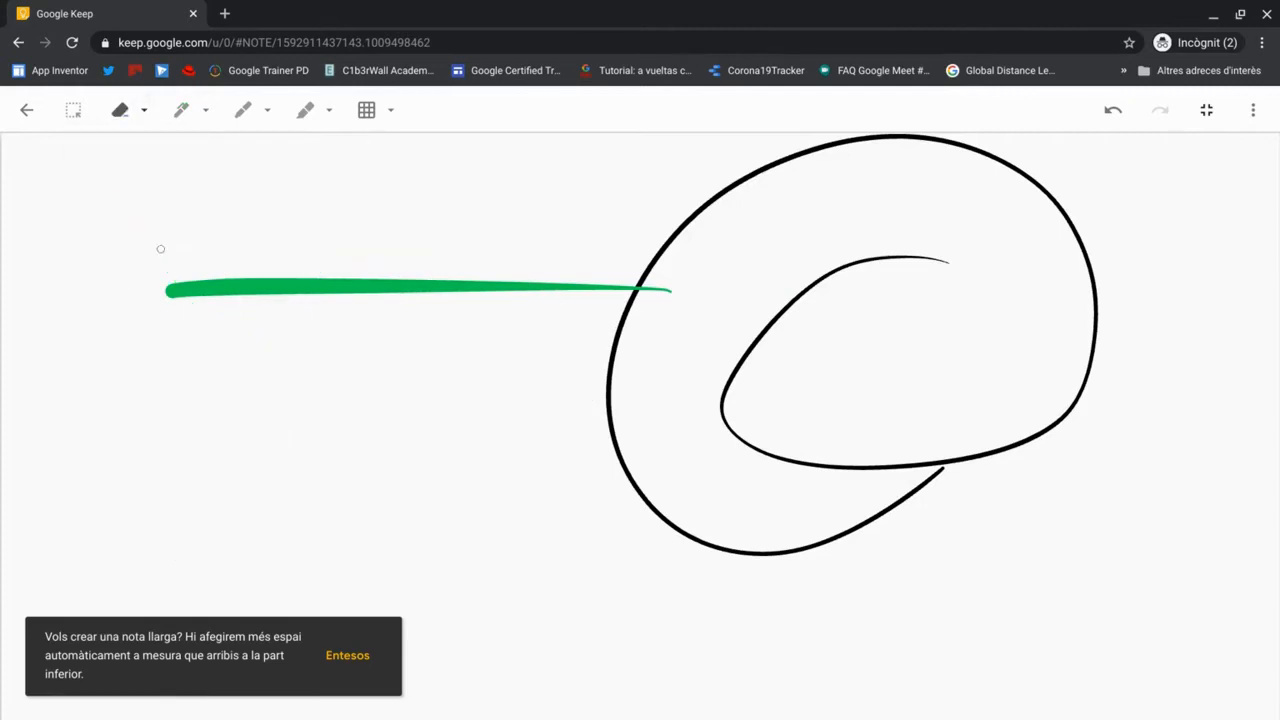
left_click(204, 291)
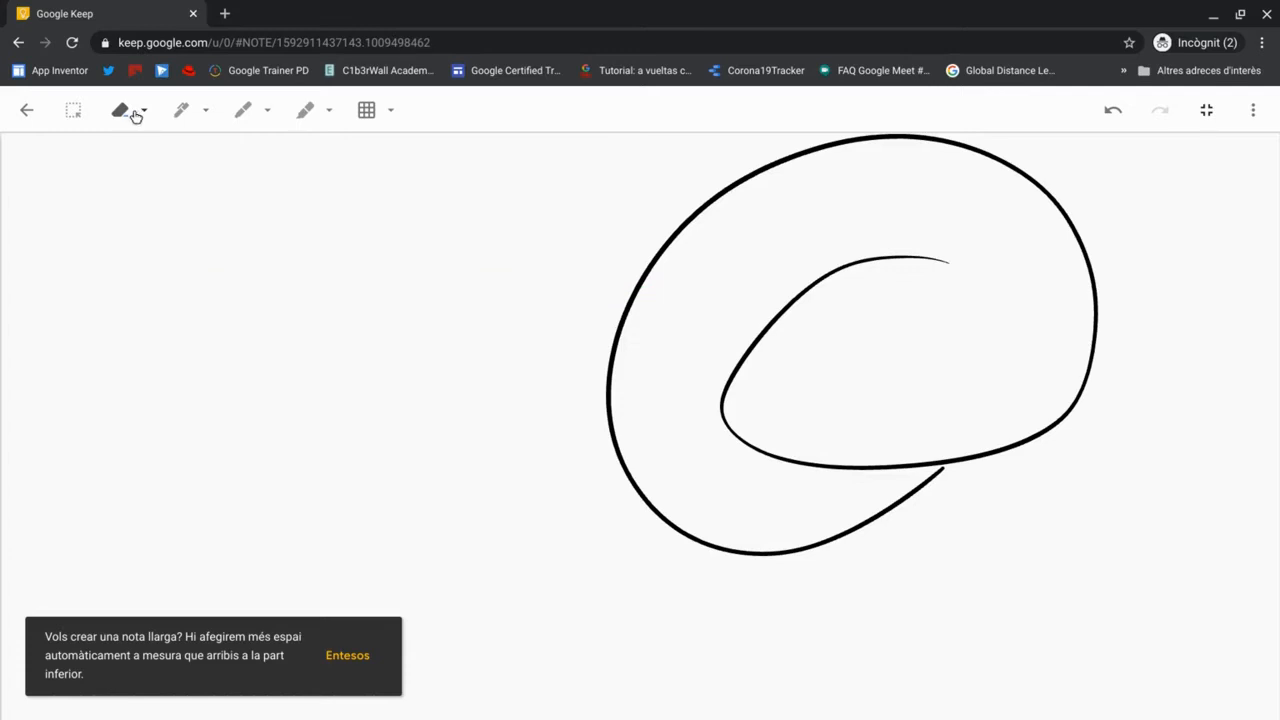
left_click(143, 142)
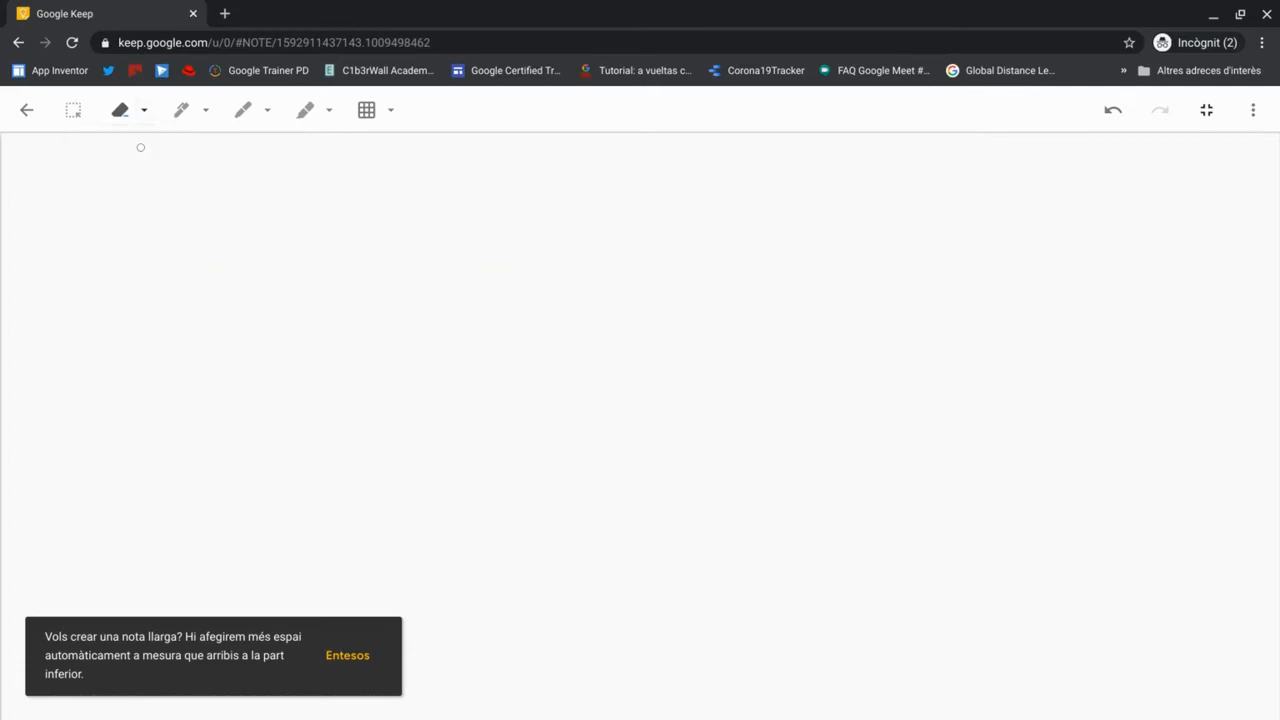
- Try the dotted and grid backgrounds, then settle on the lined (Ratlles) background
left_click(383, 121)
left_click(354, 171)
left_click(275, 163)
left_click(410, 165)
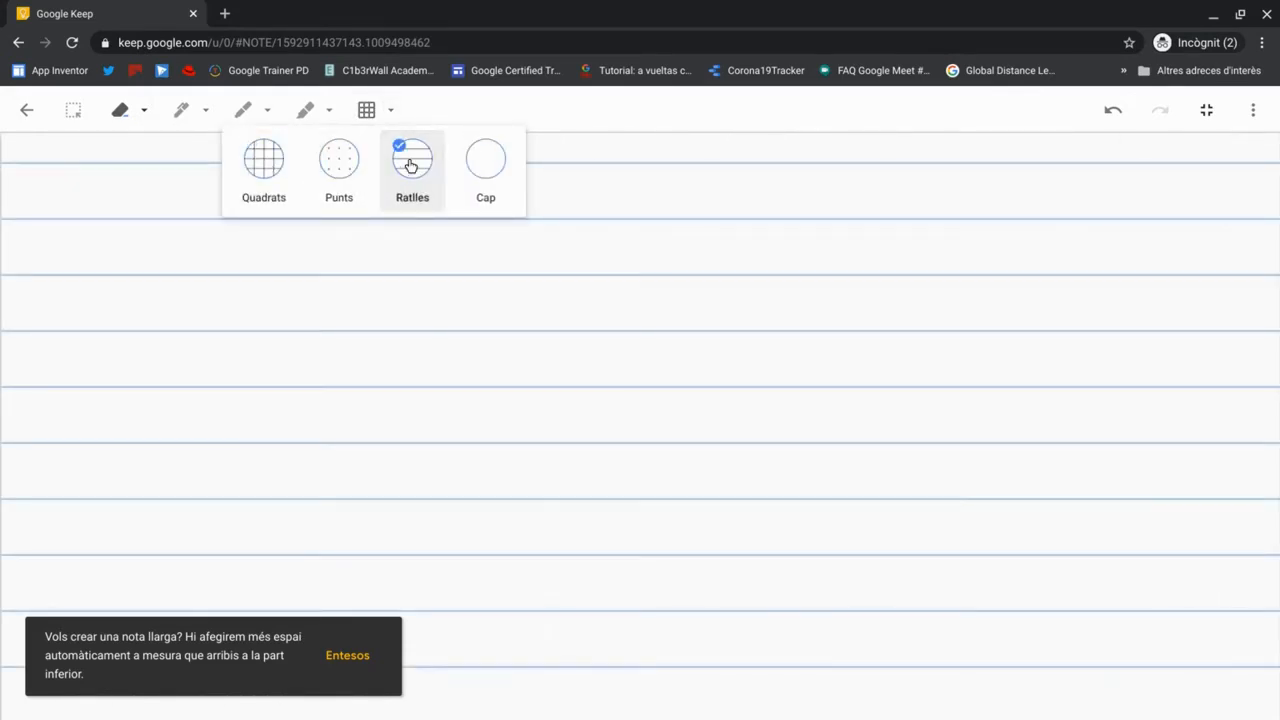
- Draw a red loop, a yellow highlighter band and a thick green marker stroke, then return
left_click(243, 110)
mouse_move(182, 309)
left_mouse_down()
mouse_move(390, 368)
mouse_move(277, 283)
mouse_move(203, 472)
left_mouse_up()
left_click(305, 110)
mouse_move(251, 211)
left_mouse_down()
mouse_move(214, 226)
mouse_move(599, 213)
left_mouse_up()
left_click(183, 112)
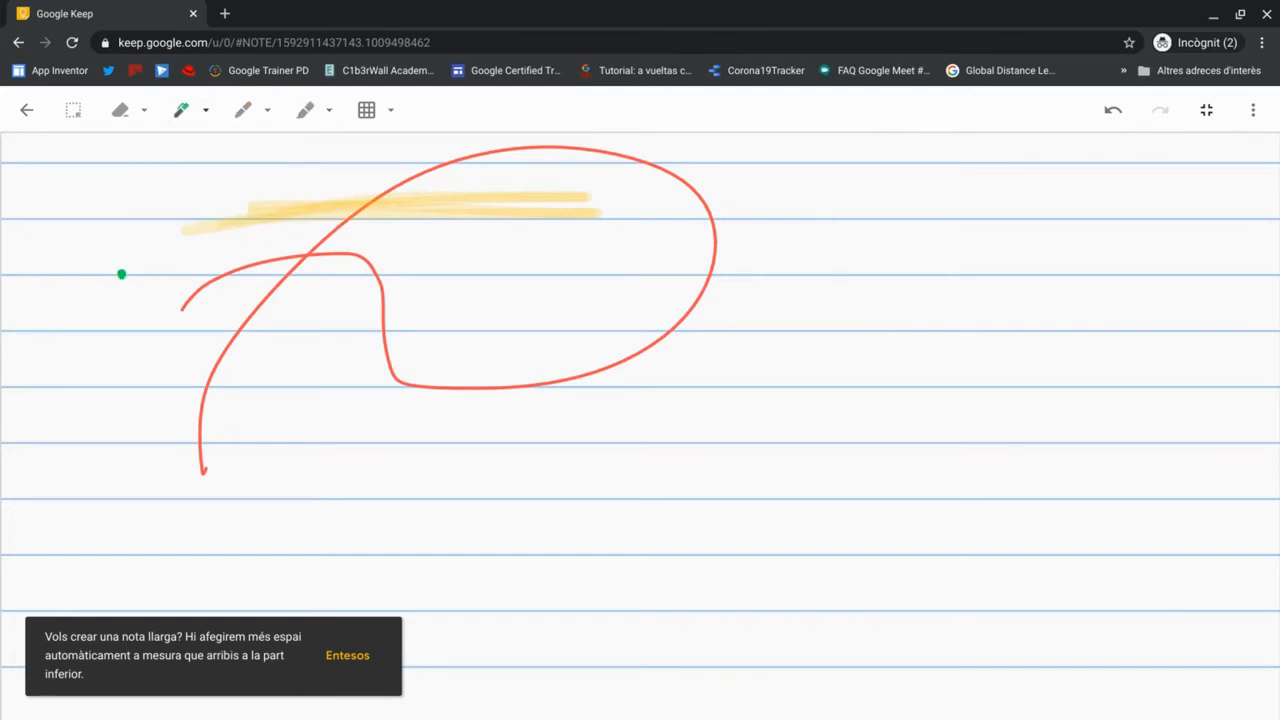
left_click_drag(122, 274, 734, 343)
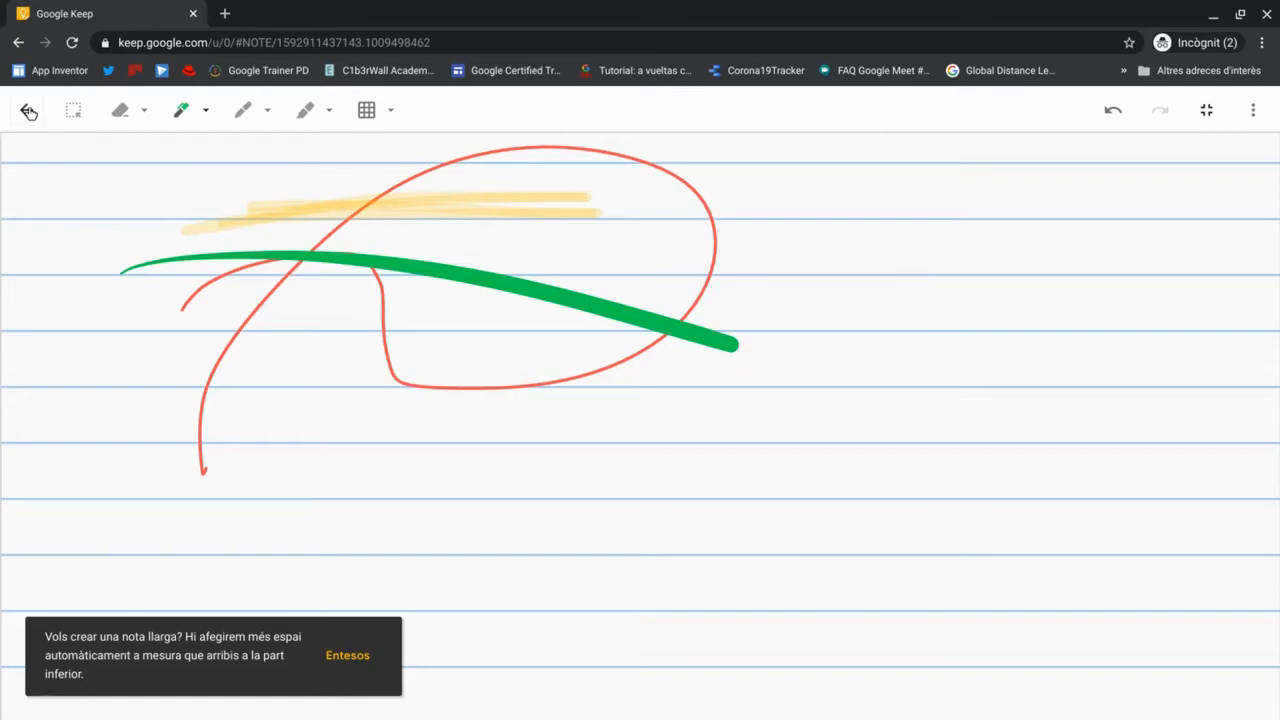
left_click(29, 111)
- Title the drawing note 'Dibuix' with body 'Podem escriure el que necessitem' and close it
type("Dibuix")
left_click(448, 604)
type("Podem e")
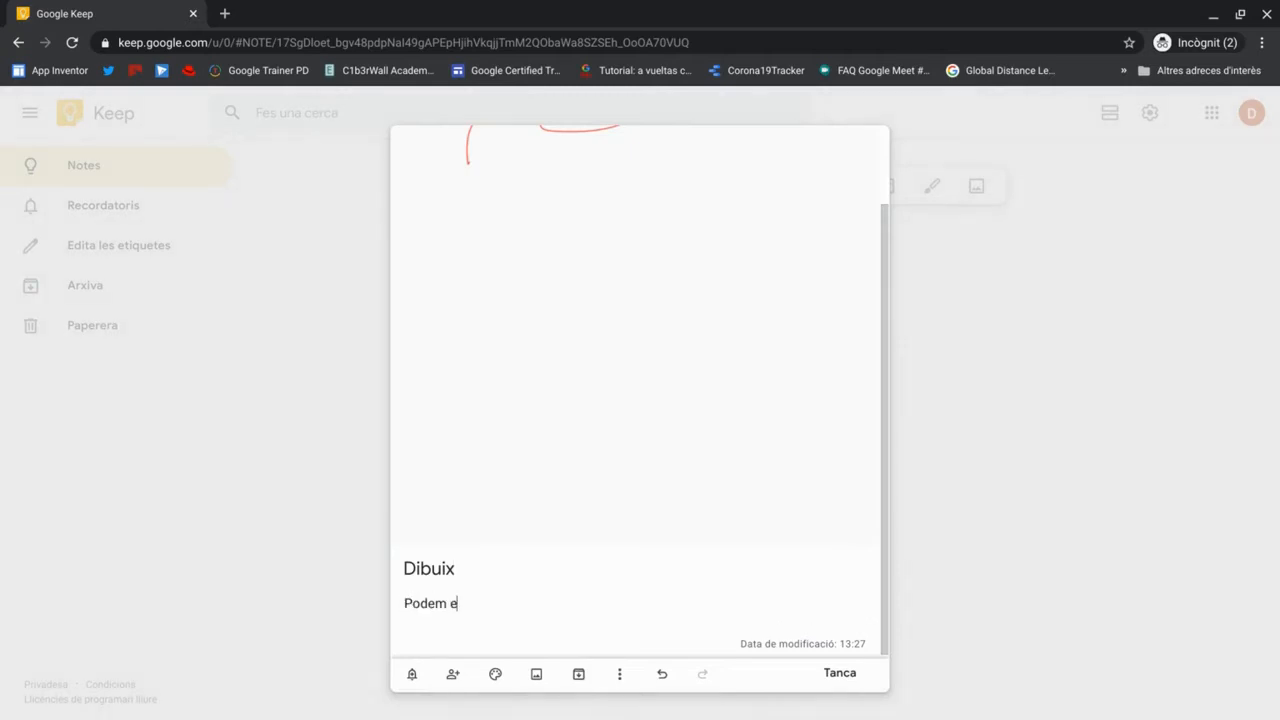
type("scriure el que necessitem")
left_click(846, 682)
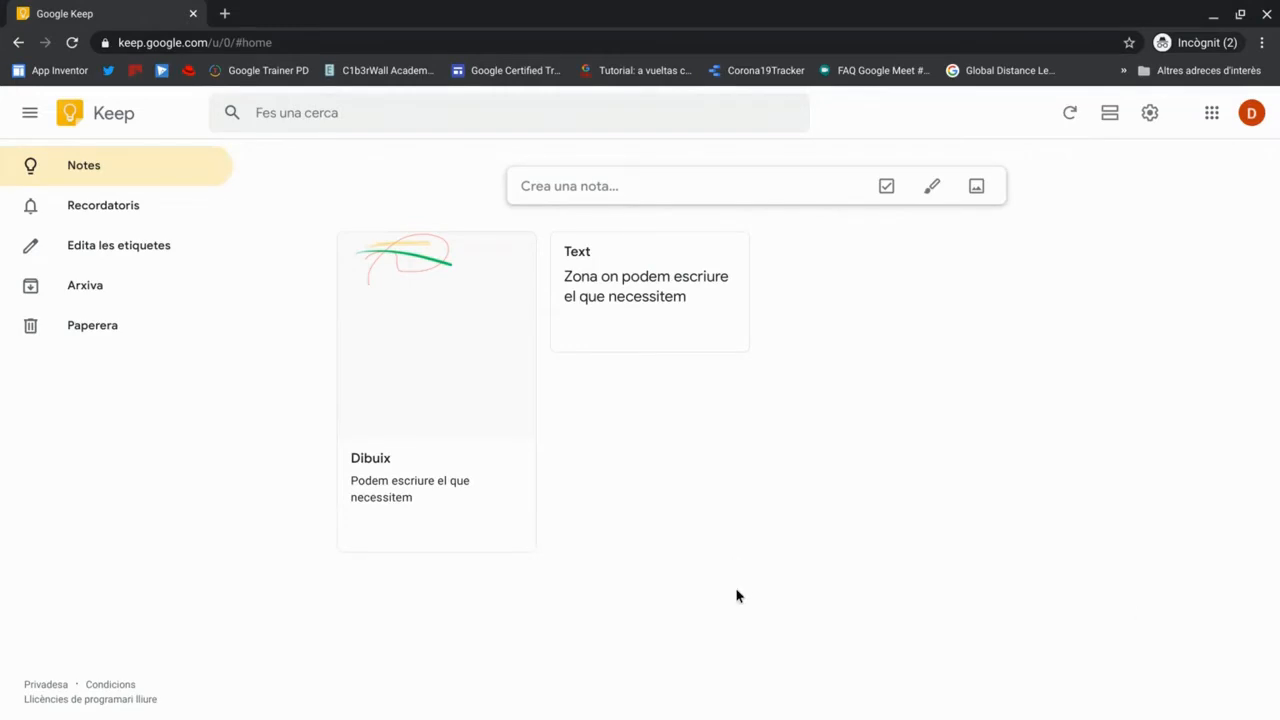
left_click(977, 184)
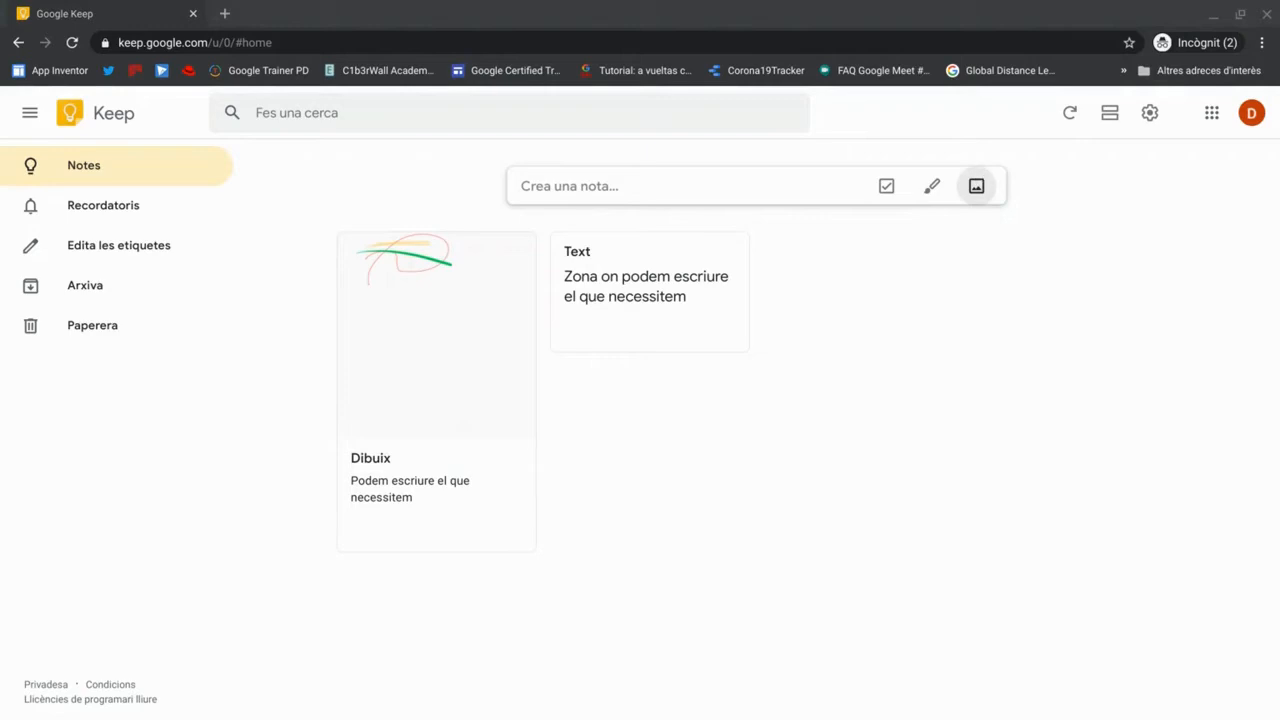
- Attach the landscape picture, title the note 'Imatge paissatge' and close it
left_click(989, 577)
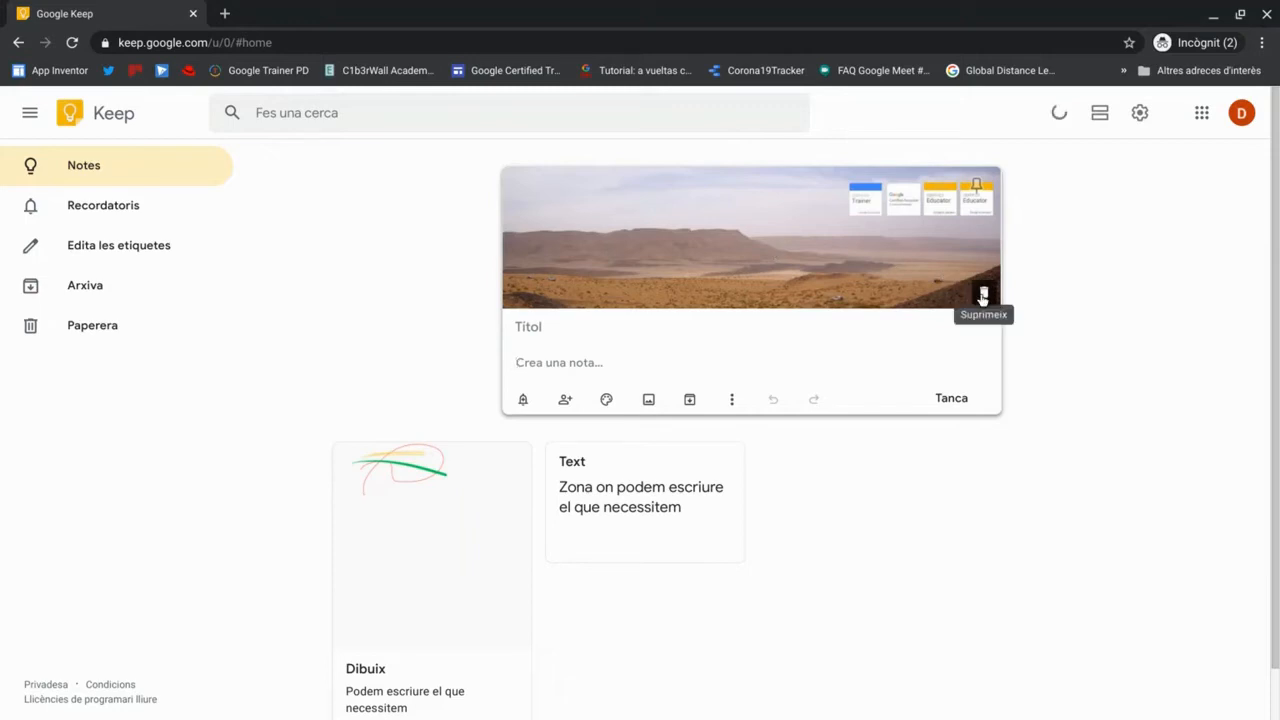
left_click(578, 329)
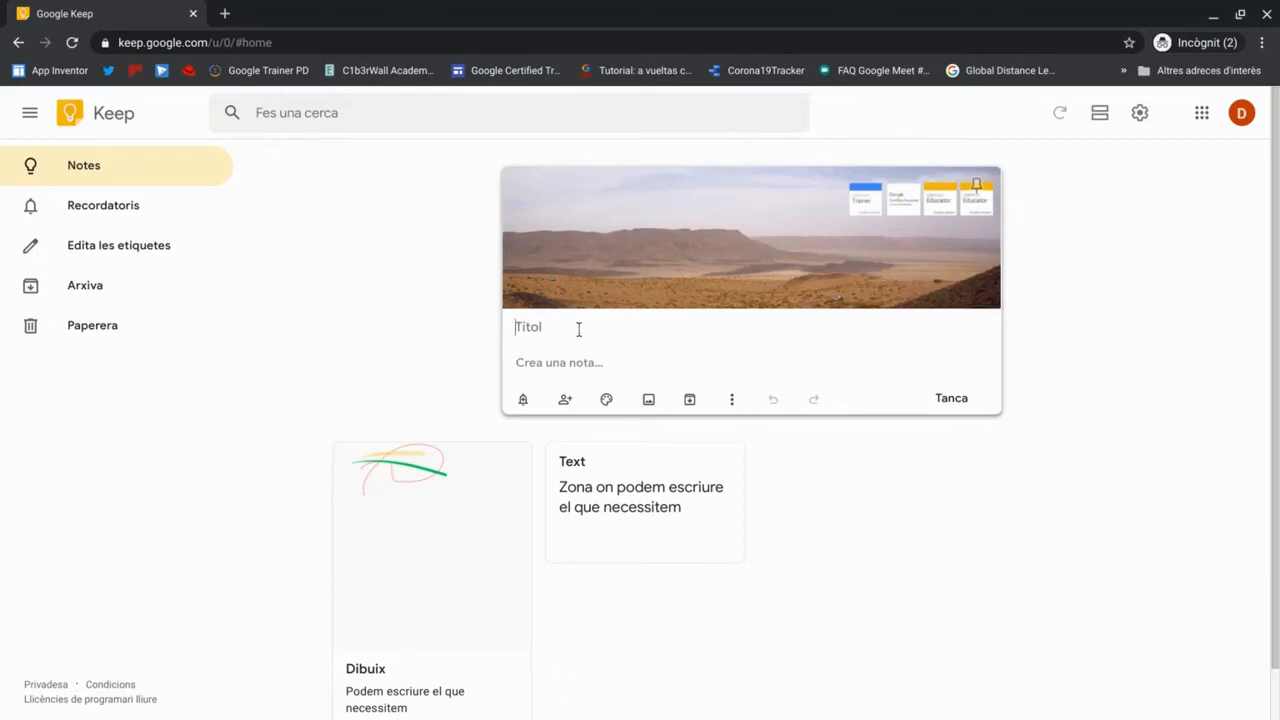
type("Imatge")
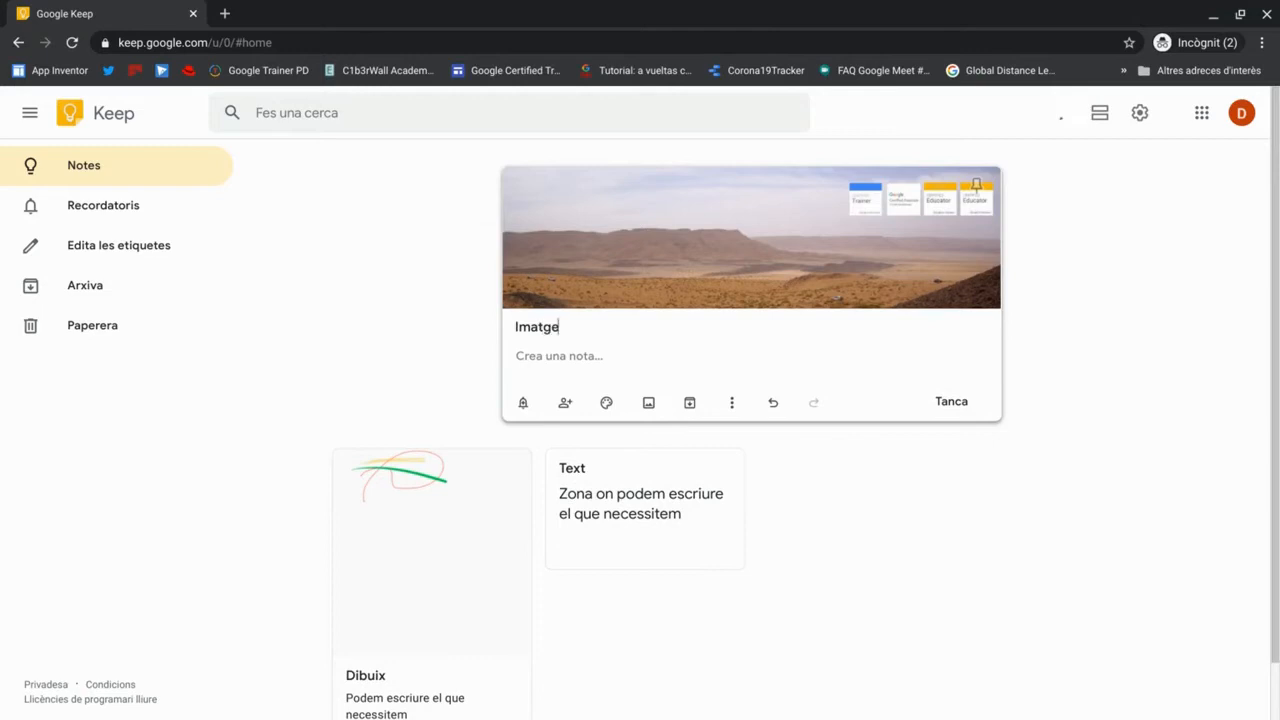
type(" paissatg")
type("Text")
left_click(951, 403)
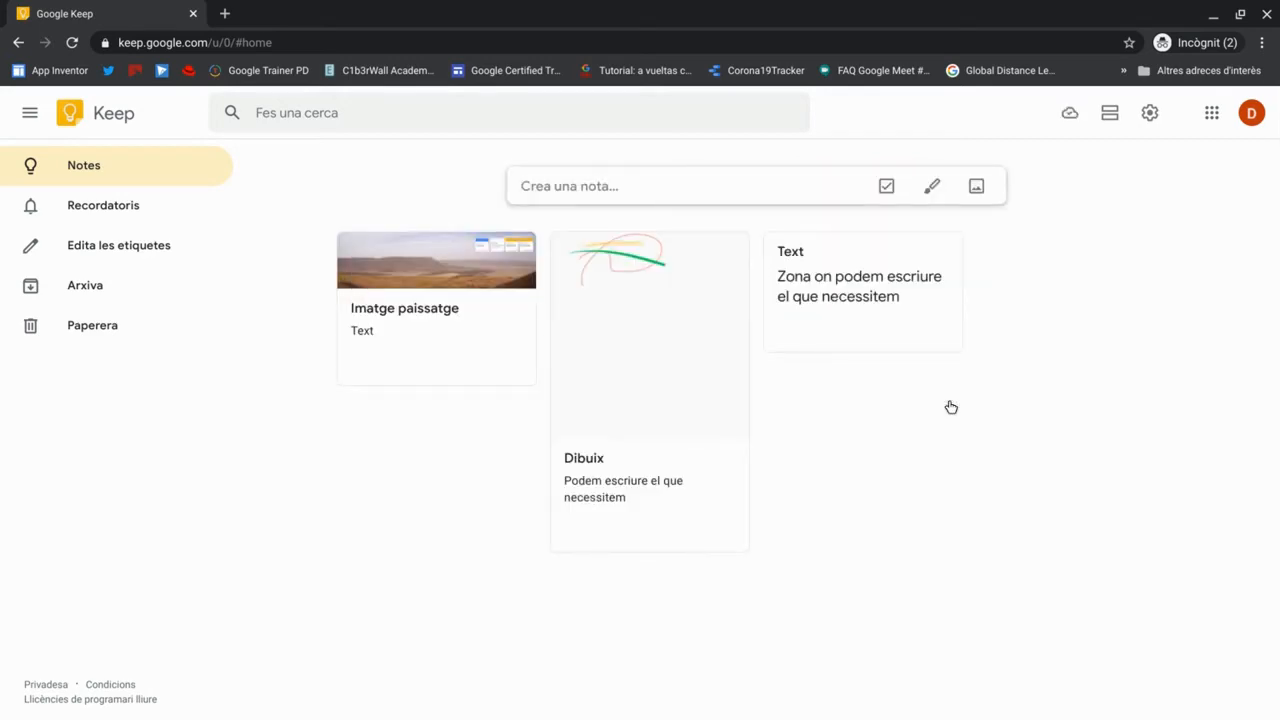
- Create a note titled 'Imatge' holding the landscape picture and close it
left_click(618, 188)
type("Imatge")
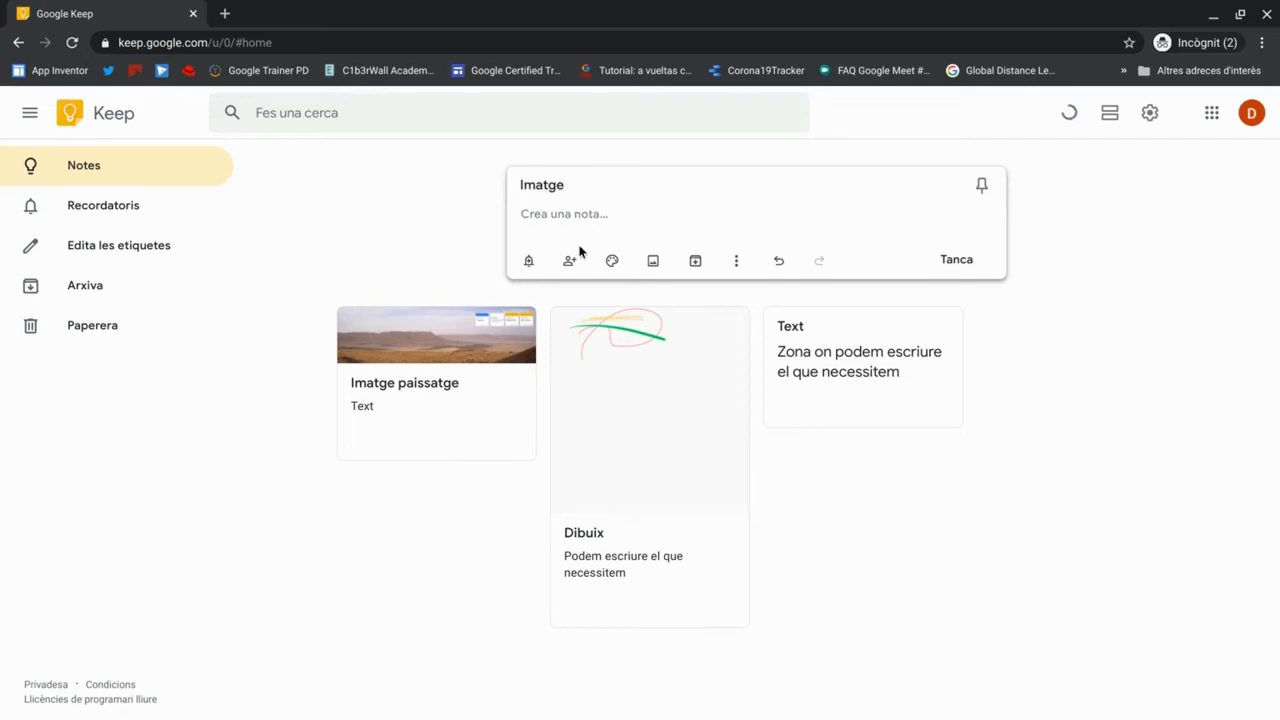
left_click(661, 275)
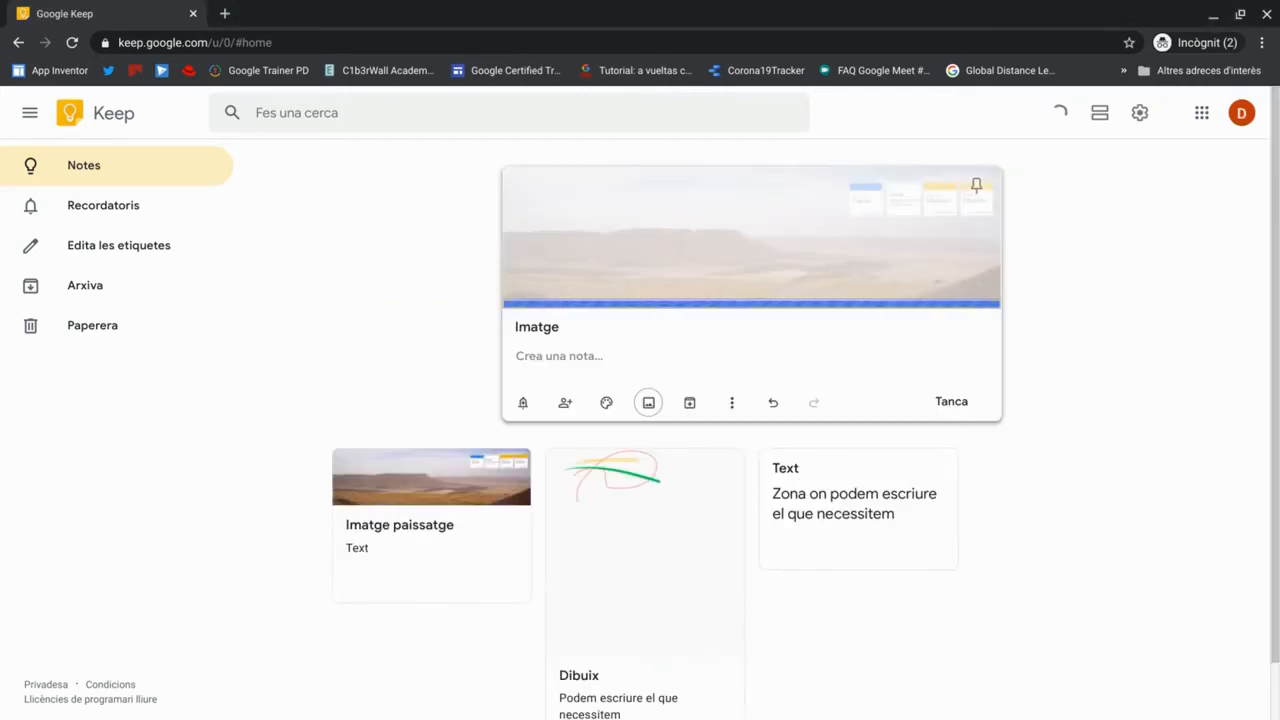
left_click(957, 402)
left_click(669, 184)
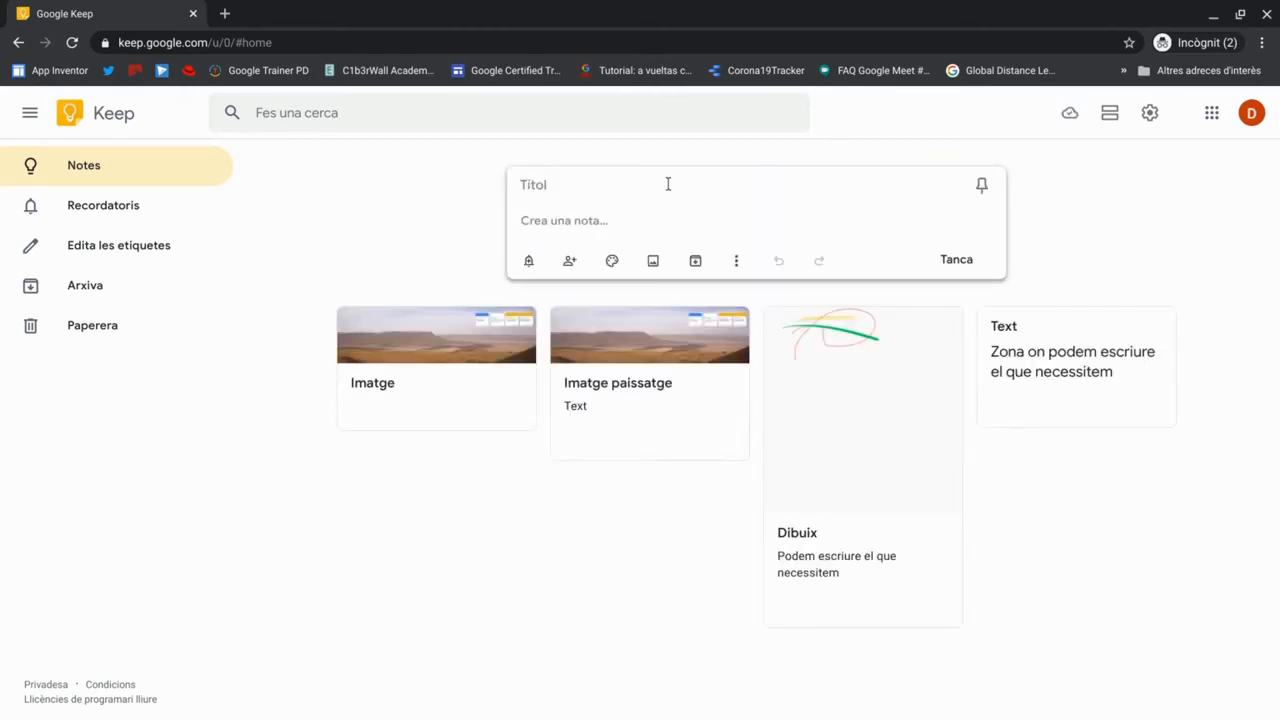
- Create a 'Dibuix' note with a green spiral drawing added from the ⋮ menu, then close it
type("Dibuix")
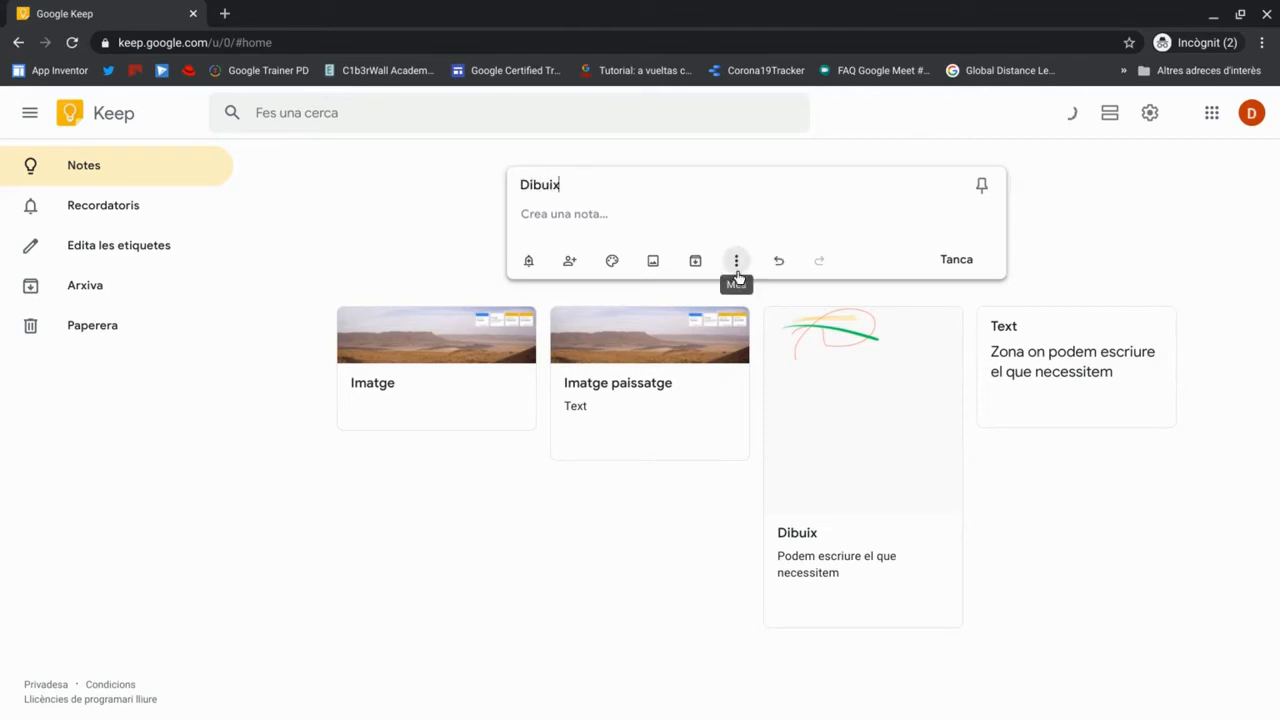
left_click(737, 274)
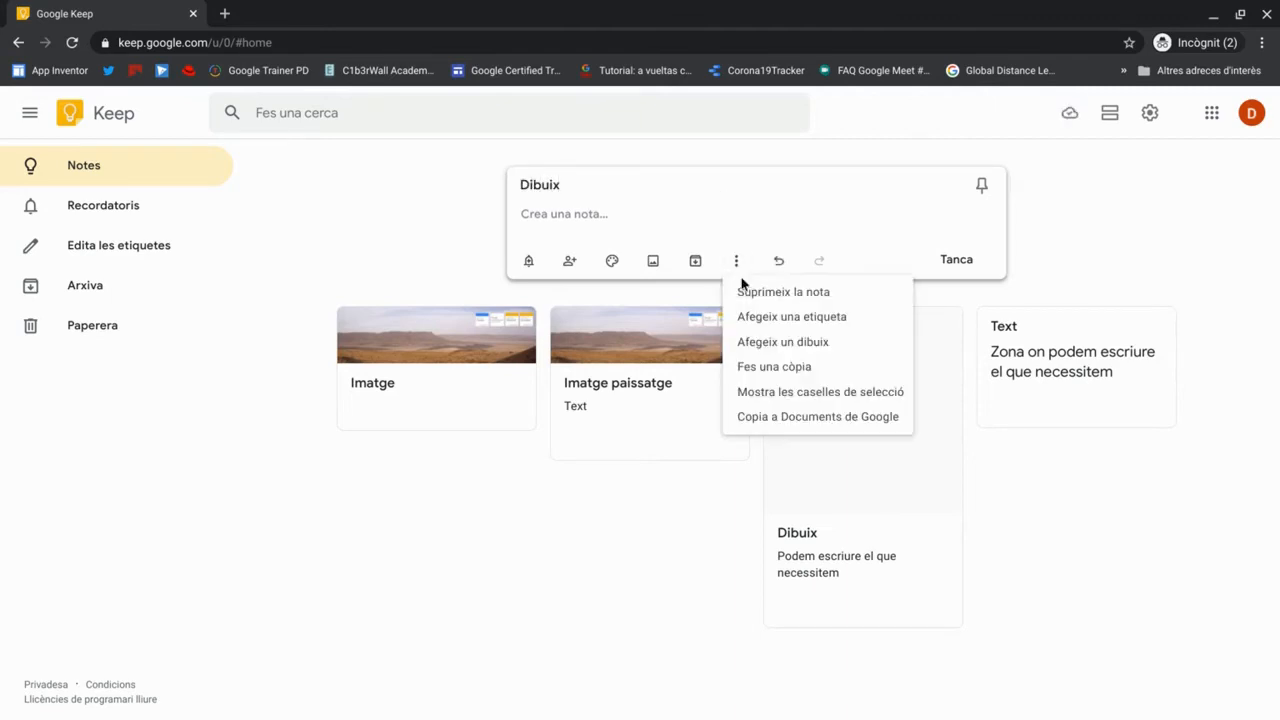
left_click(777, 345)
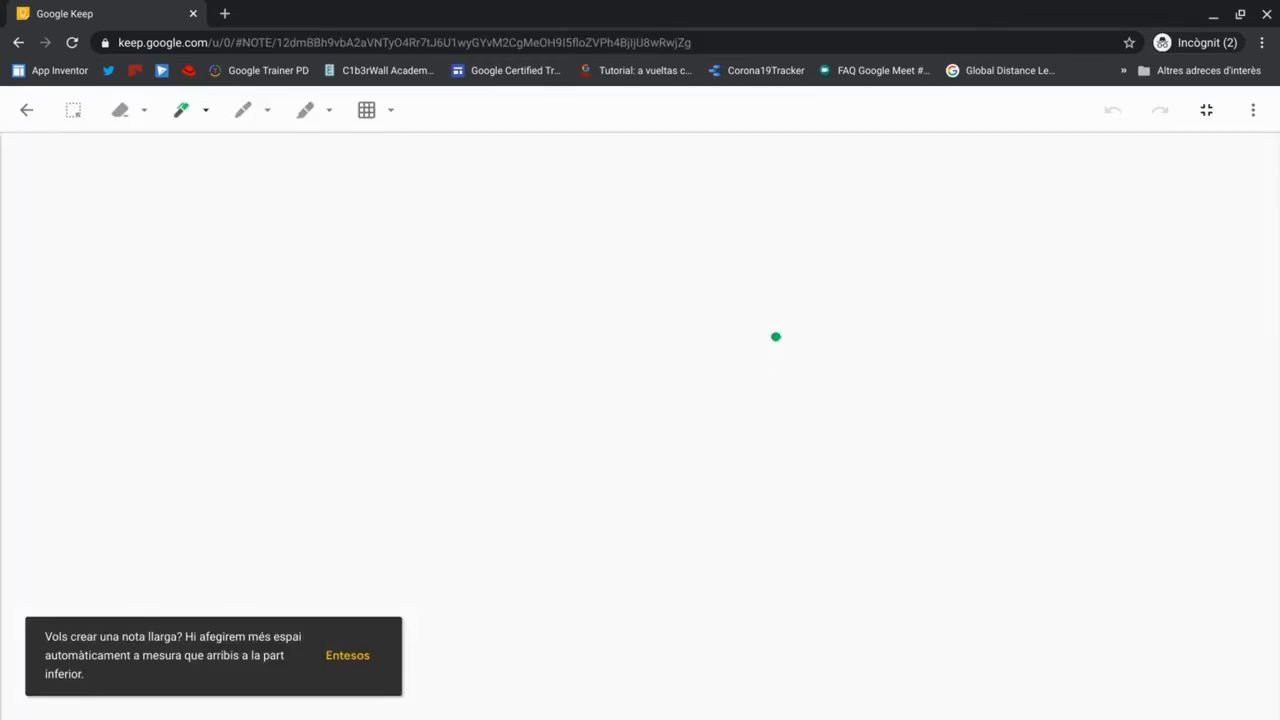
mouse_move(429, 279)
left_mouse_down()
mouse_move(546, 372)
mouse_move(575, 369)
left_mouse_up()
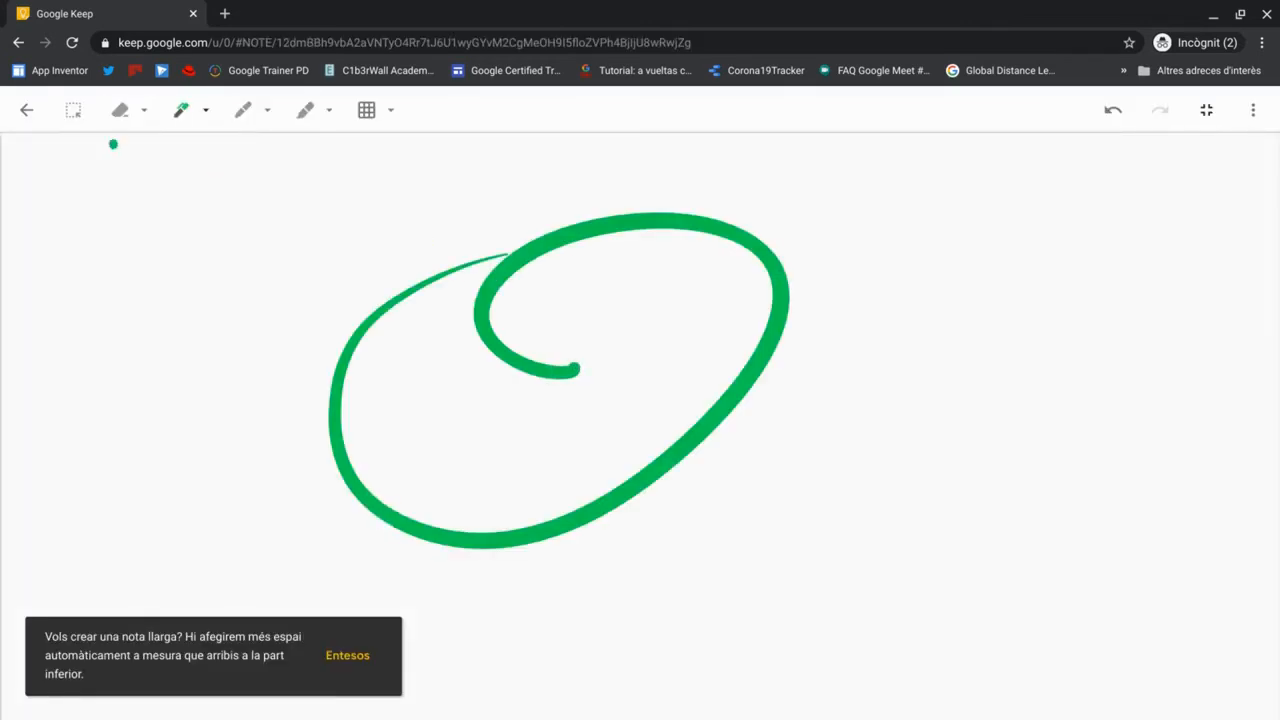
left_click(27, 111)
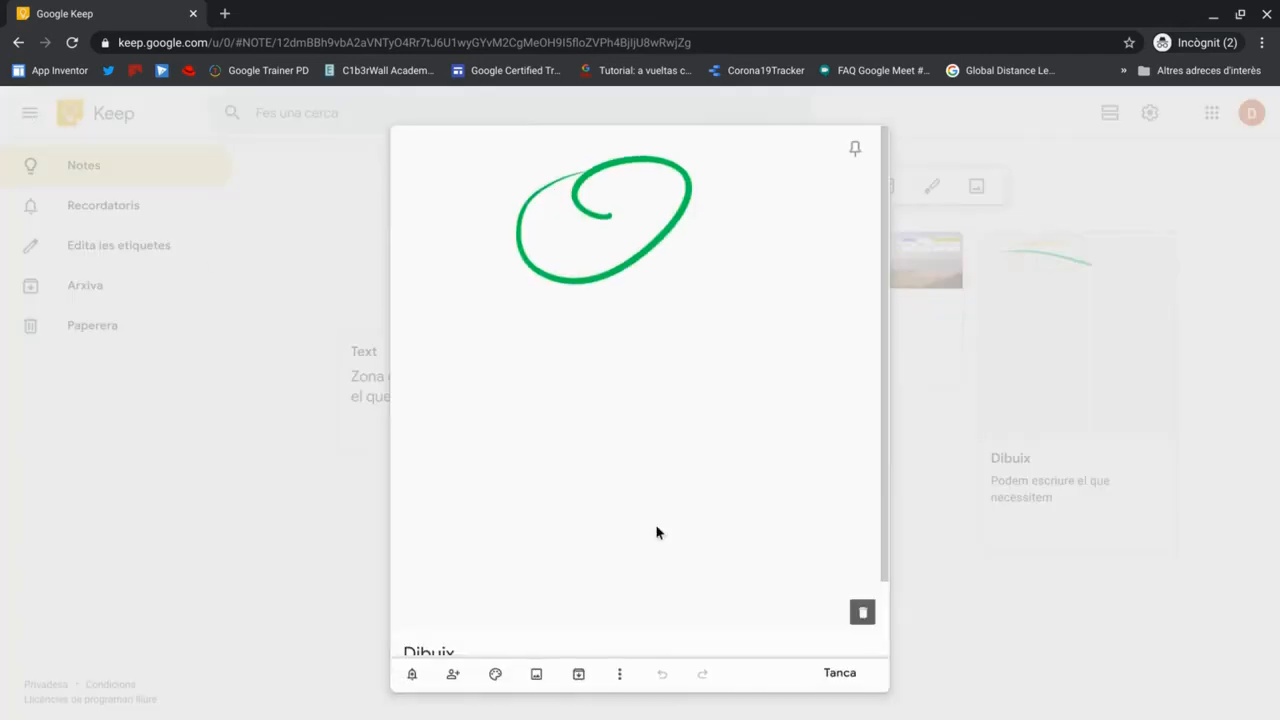
left_click(838, 674)
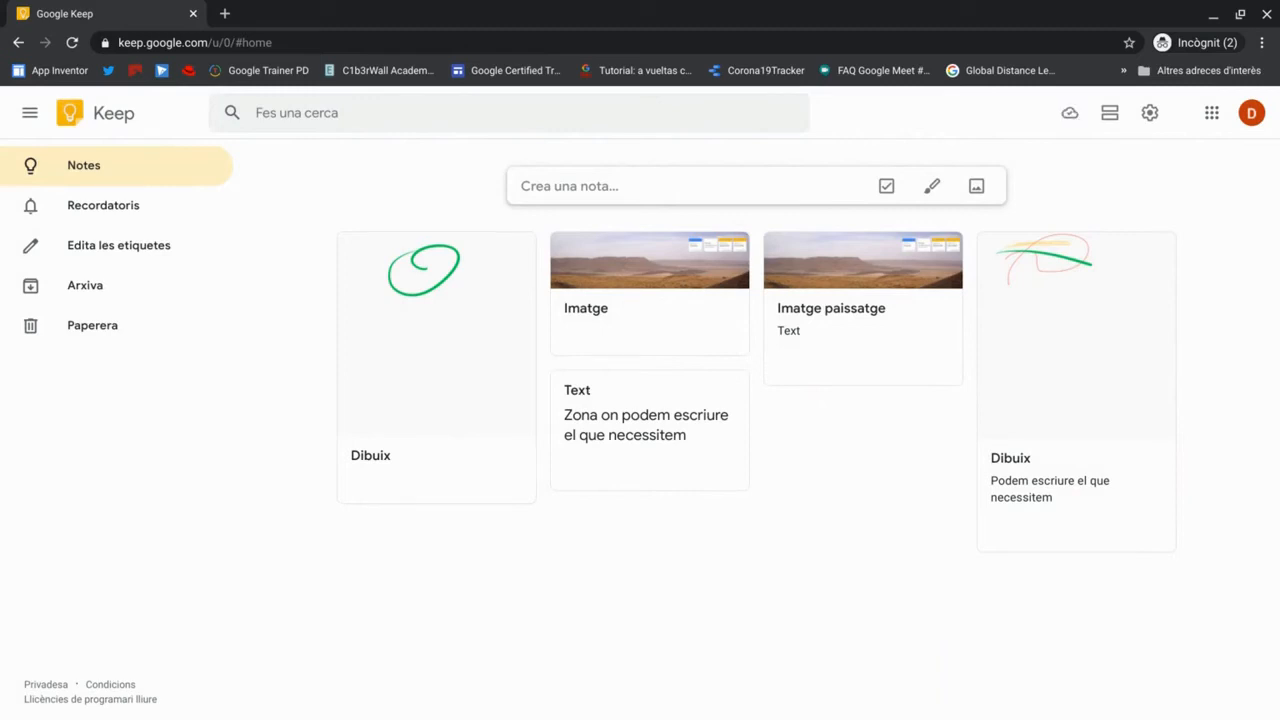
- Share the Imatge note with the suggested collaborator's e-mail and save
left_click(646, 277)
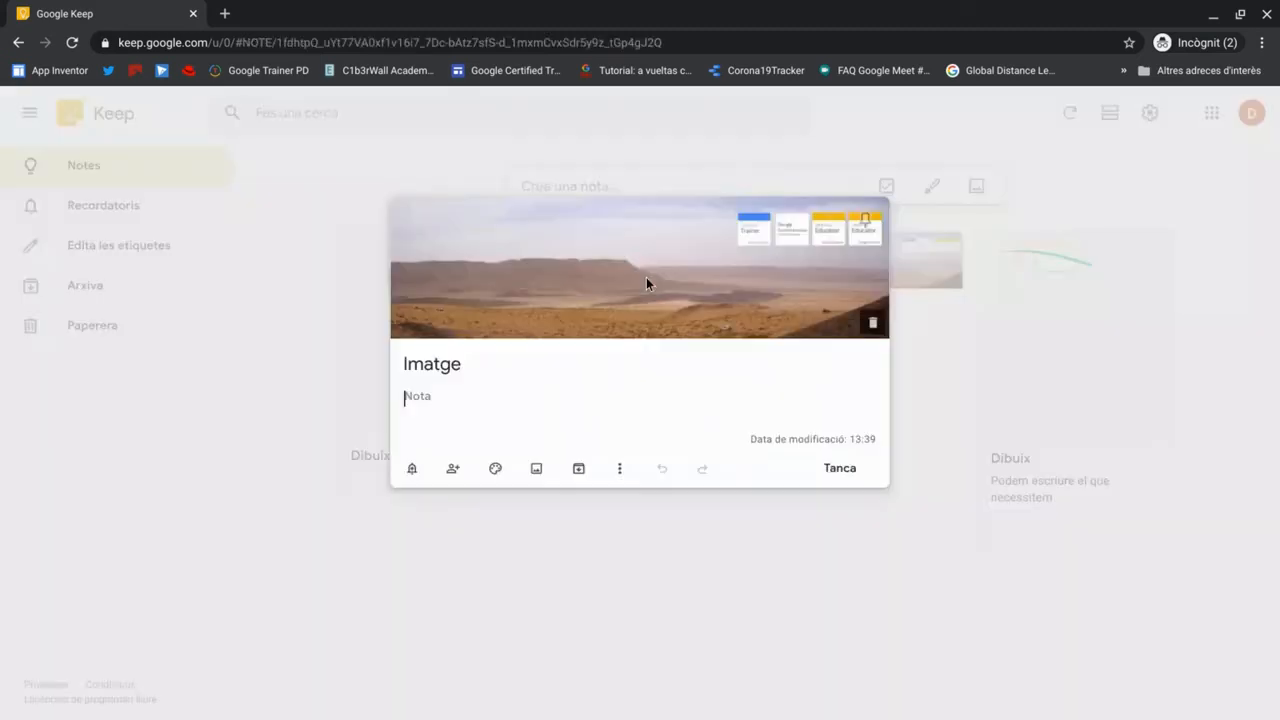
left_click(452, 469)
type("d")
left_click(495, 340)
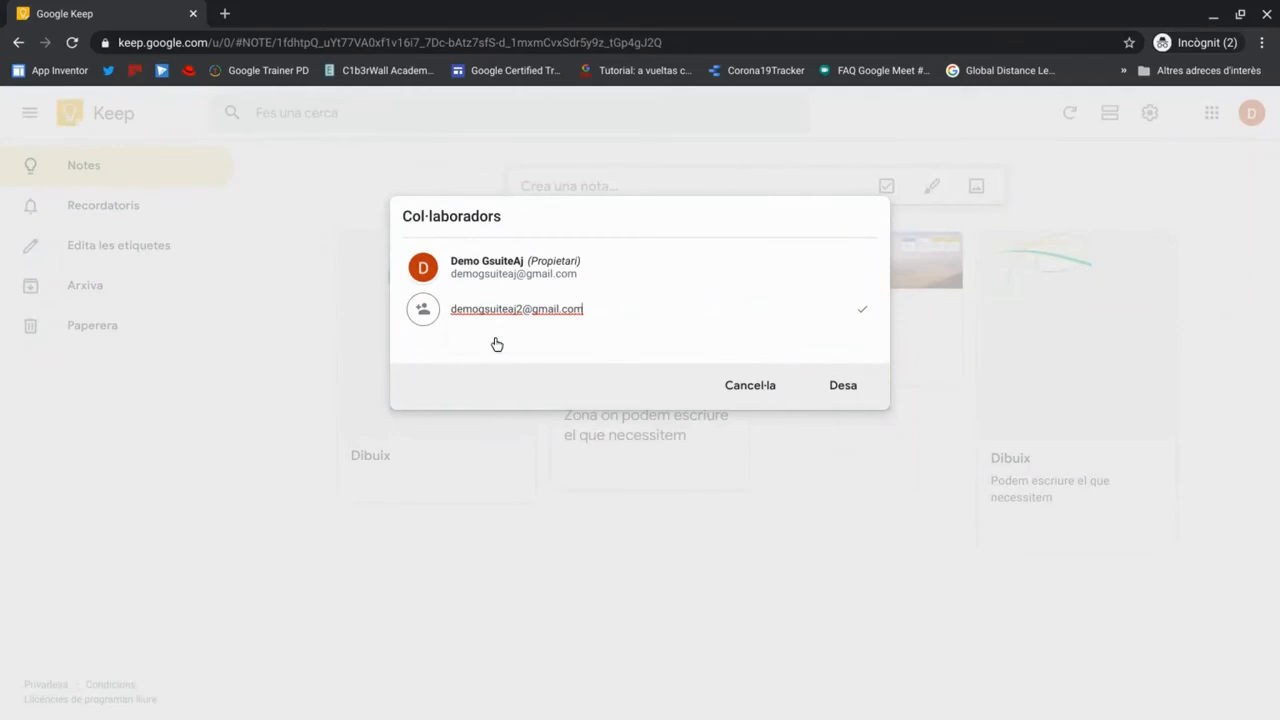
left_click(859, 398)
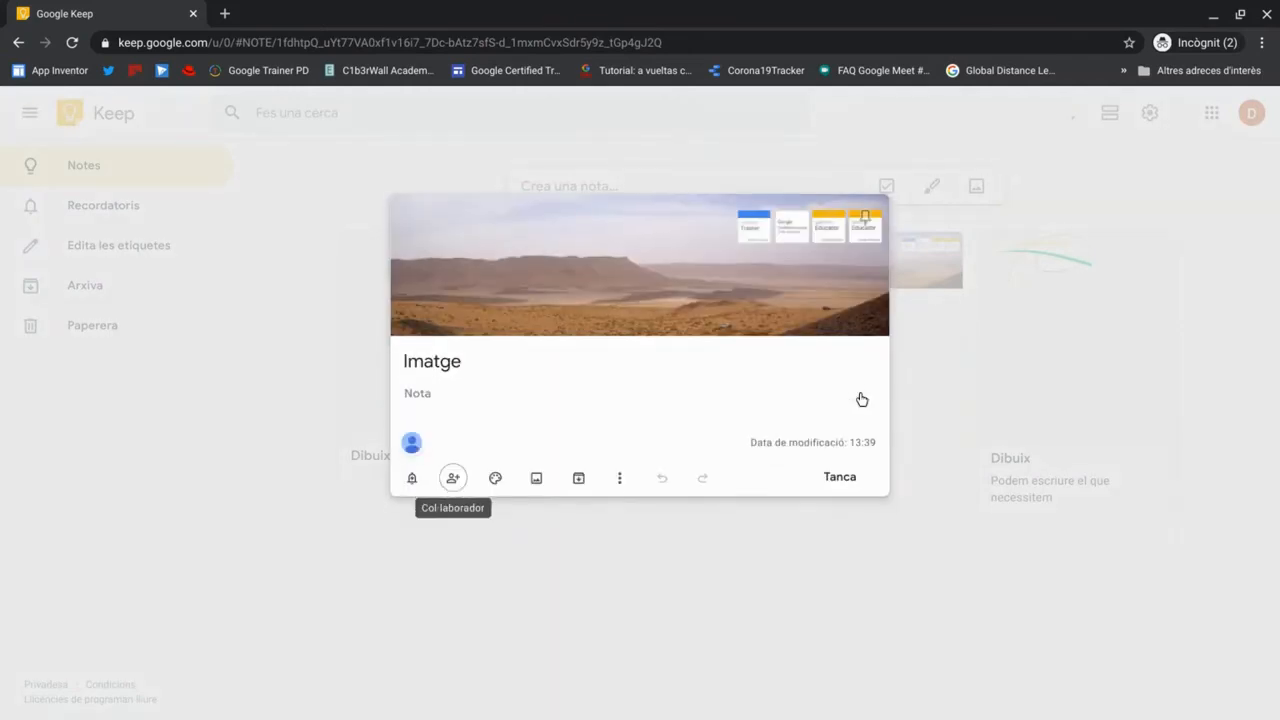
left_click(843, 486)
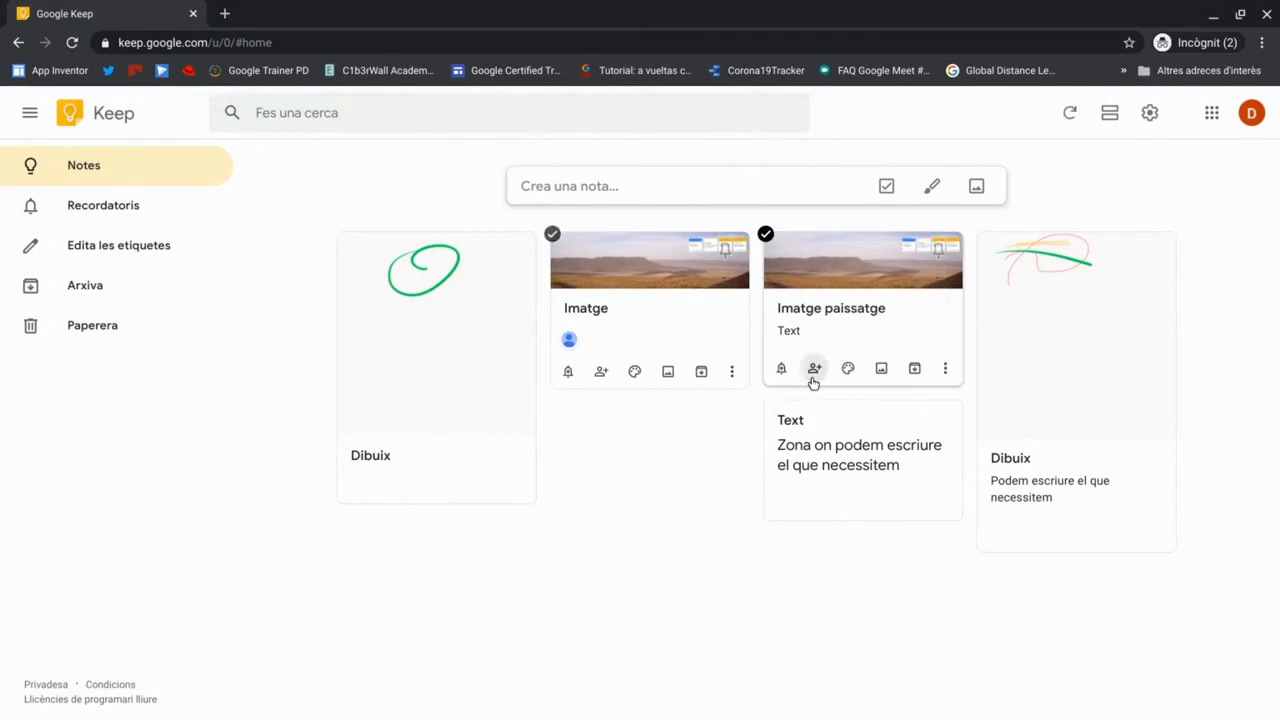
- Add the same collaborator to the Imatge paissatge note and close it
left_click(812, 379)
type("de")
left_click(607, 391)
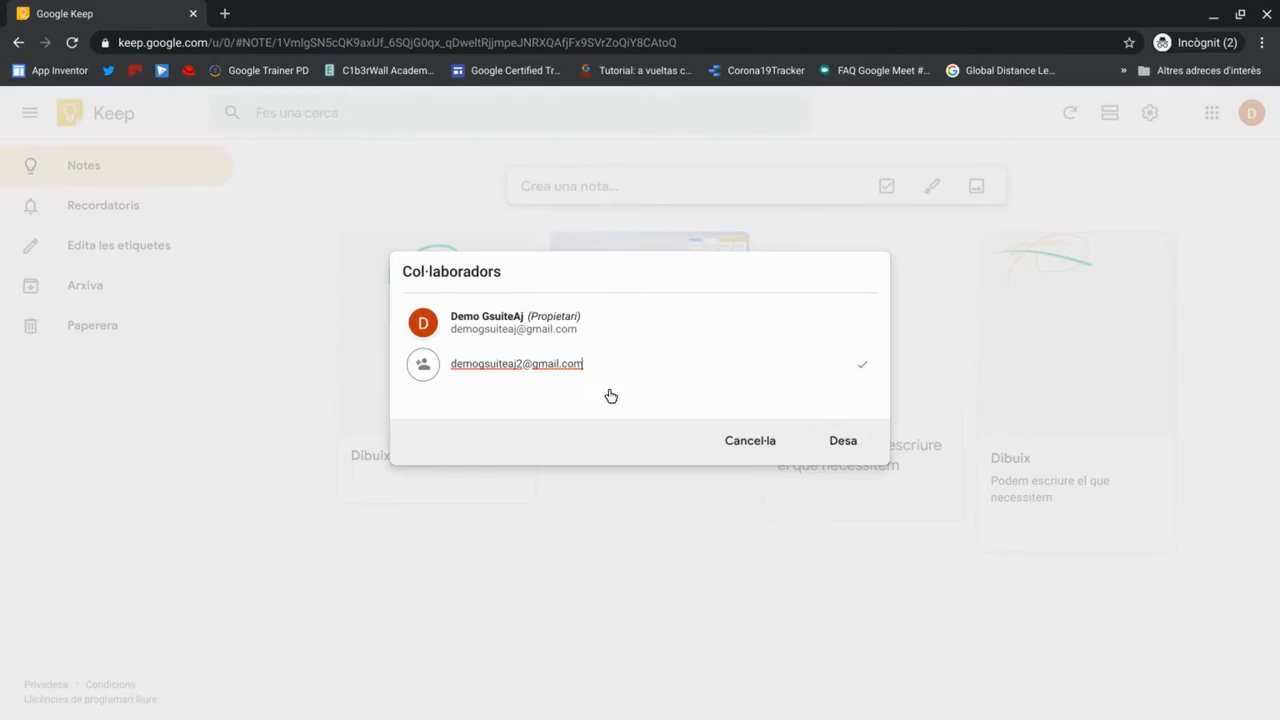
left_click(850, 442)
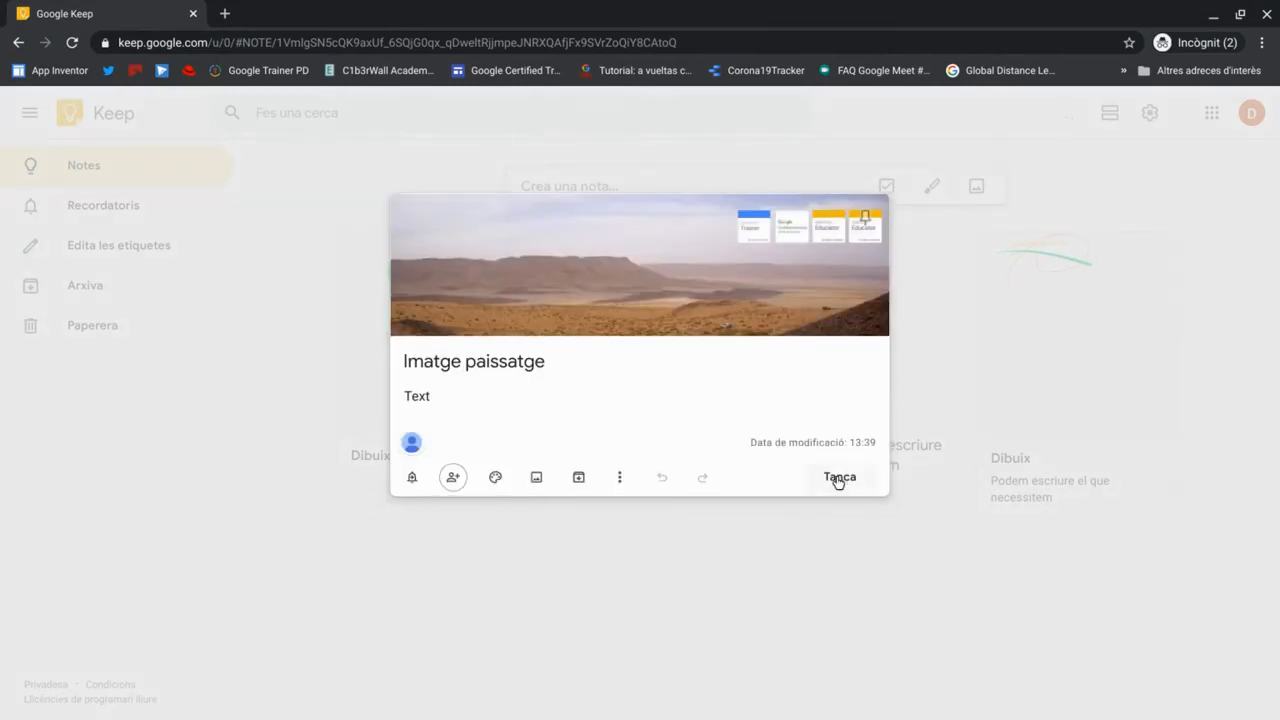
mouse_move(412, 444)
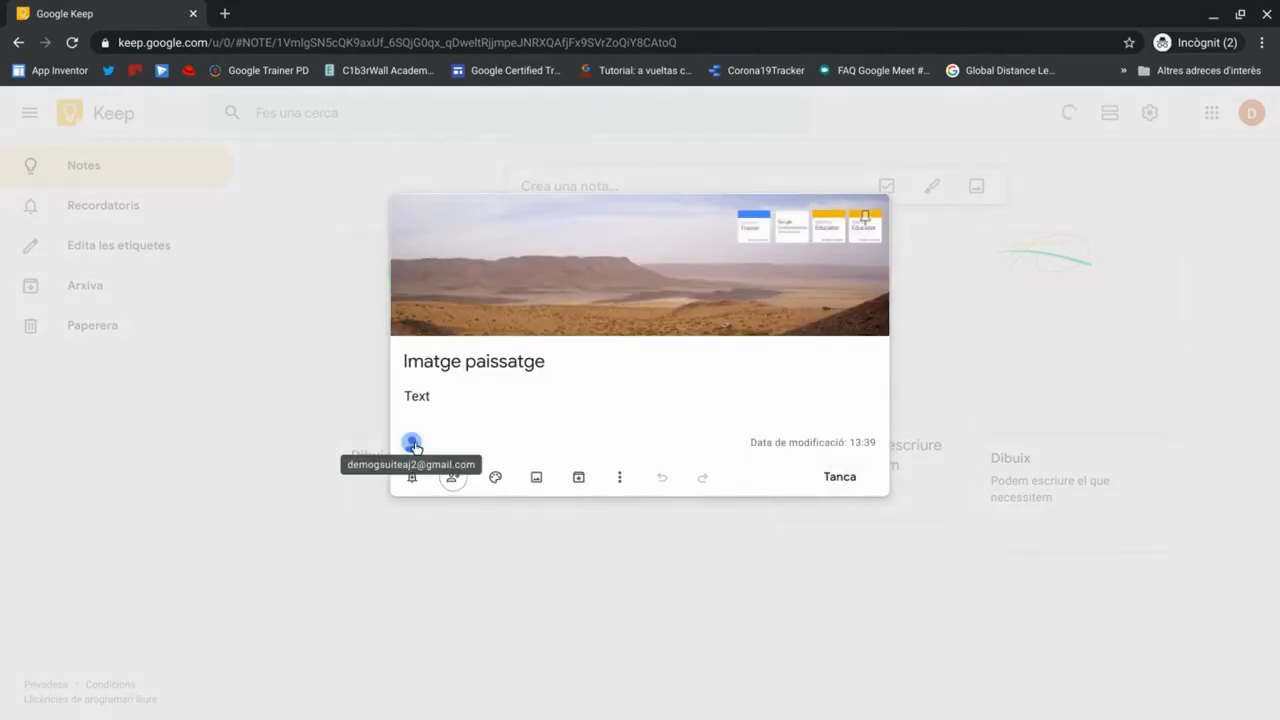
left_click(825, 480)
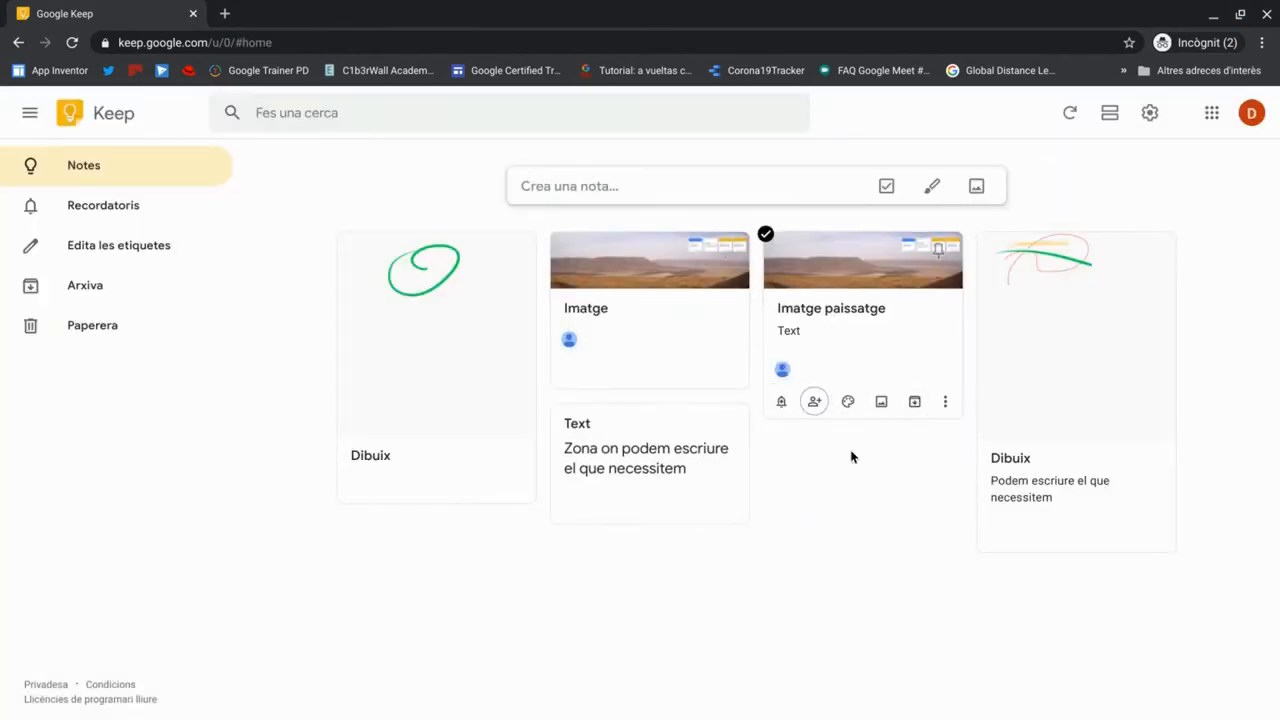
- Archive the Imatge paissatge and Imatge notes, check the Archive page, then return to Notes
left_click(914, 402)
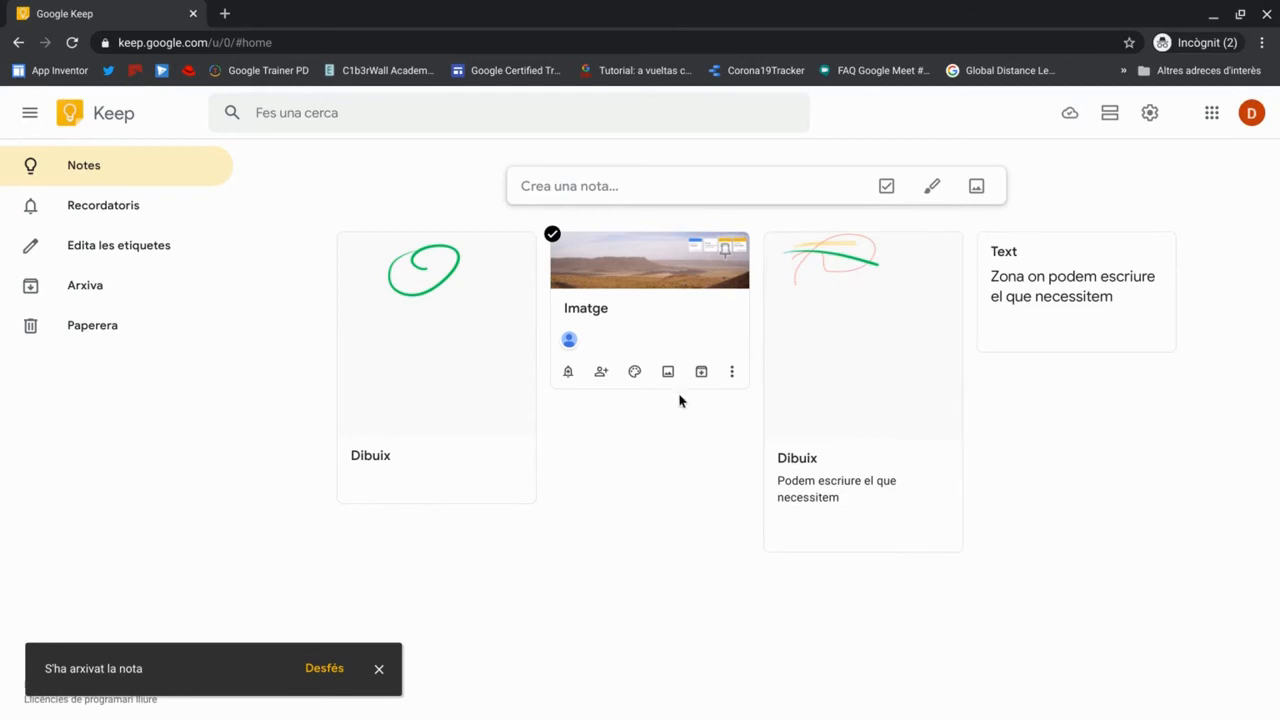
left_click(655, 347)
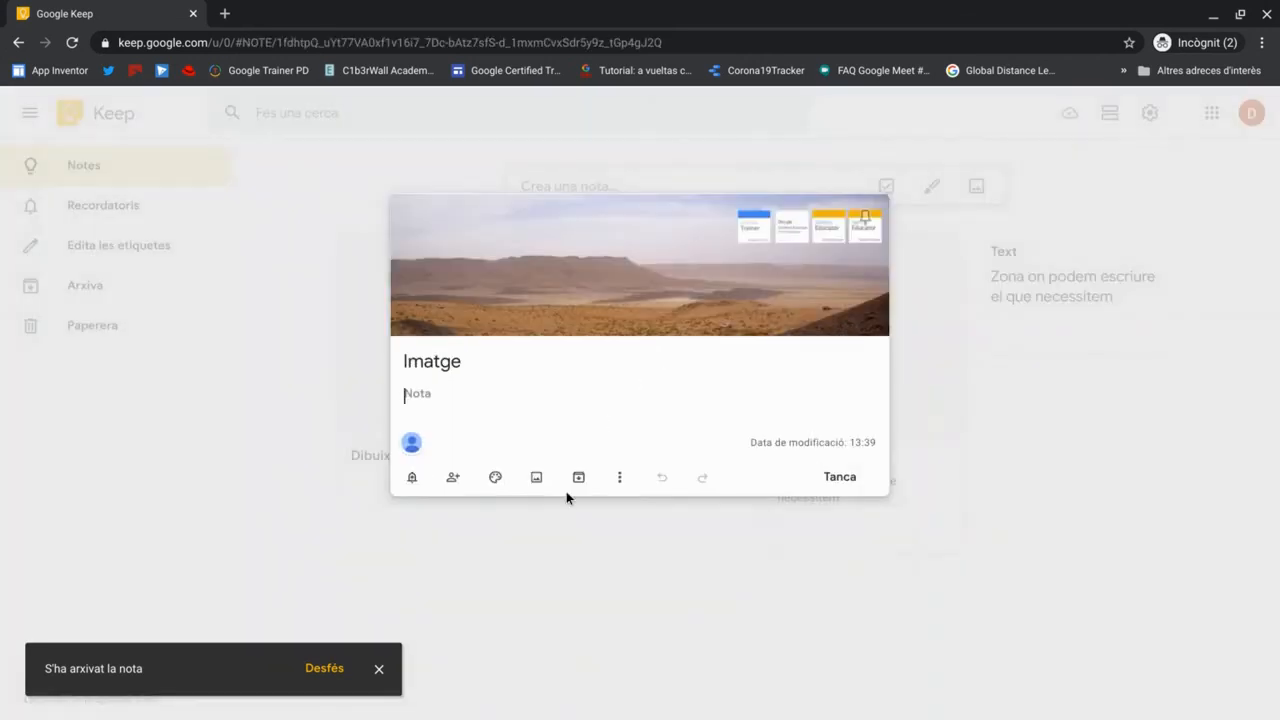
left_click(578, 478)
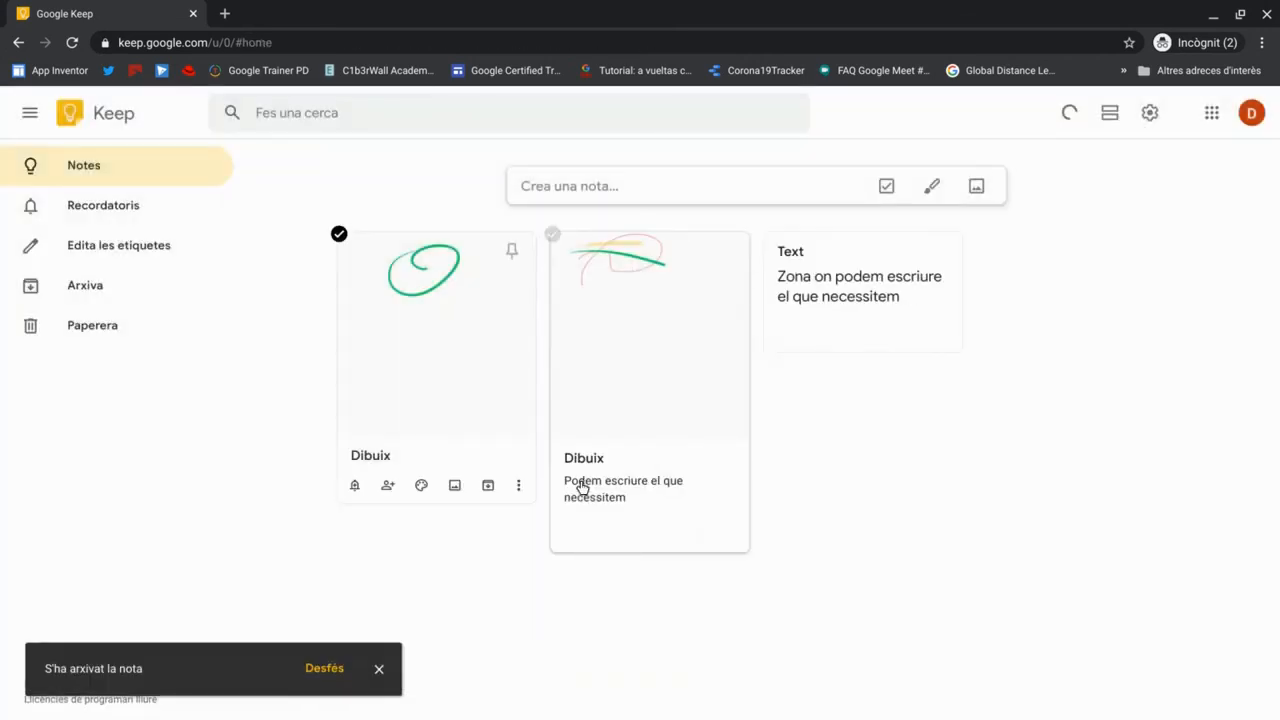
left_click(82, 297)
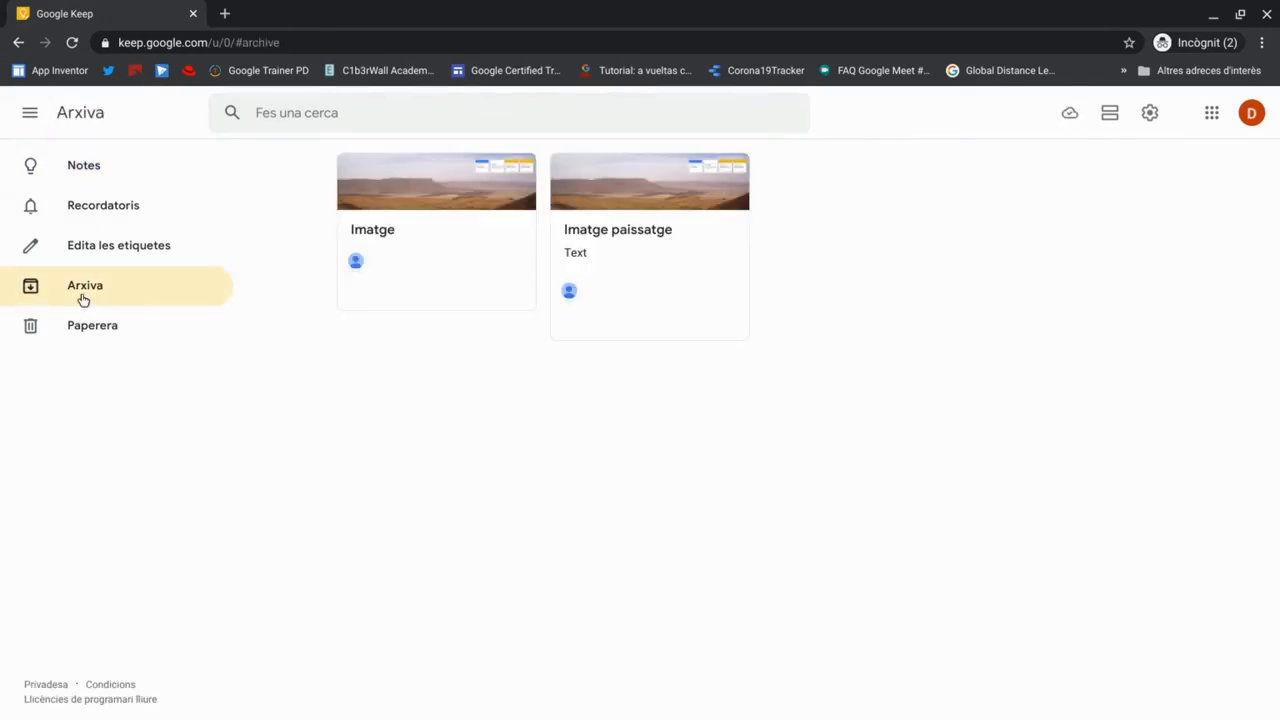
left_click(80, 168)
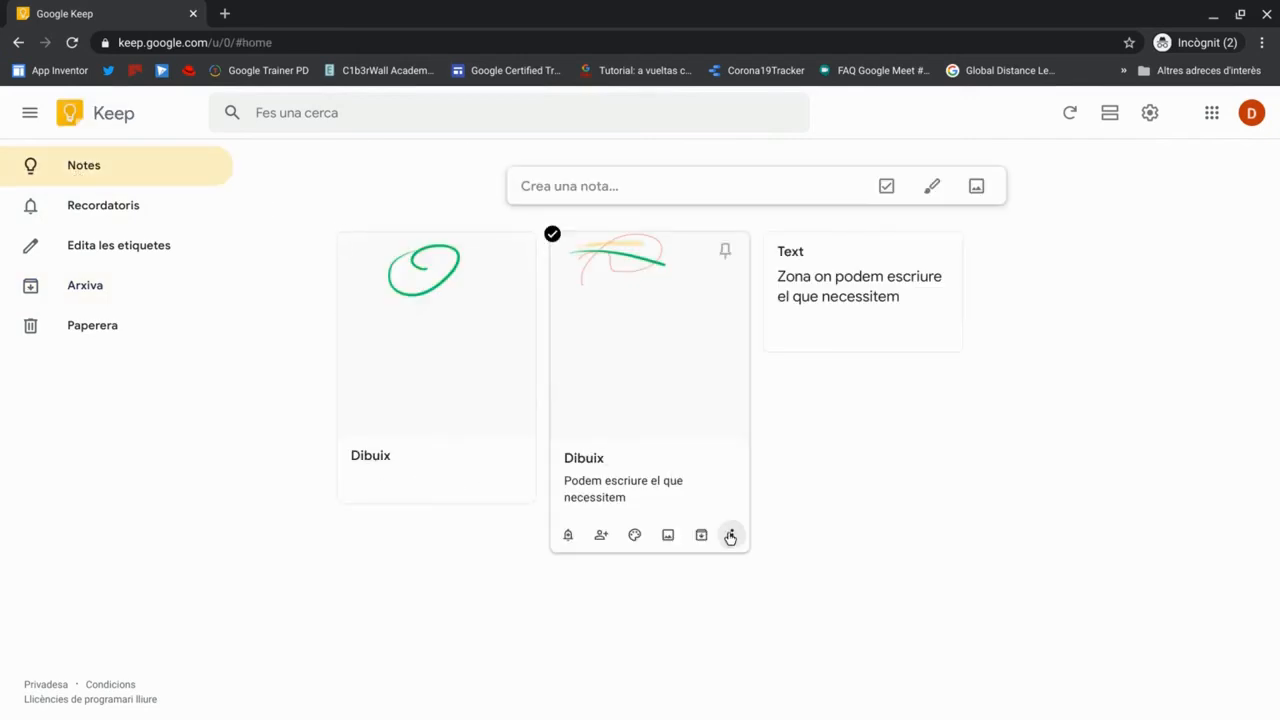
- Give the second Dibuix note a reminder for today at 20:00 and view the Reminders list
left_click(569, 536)
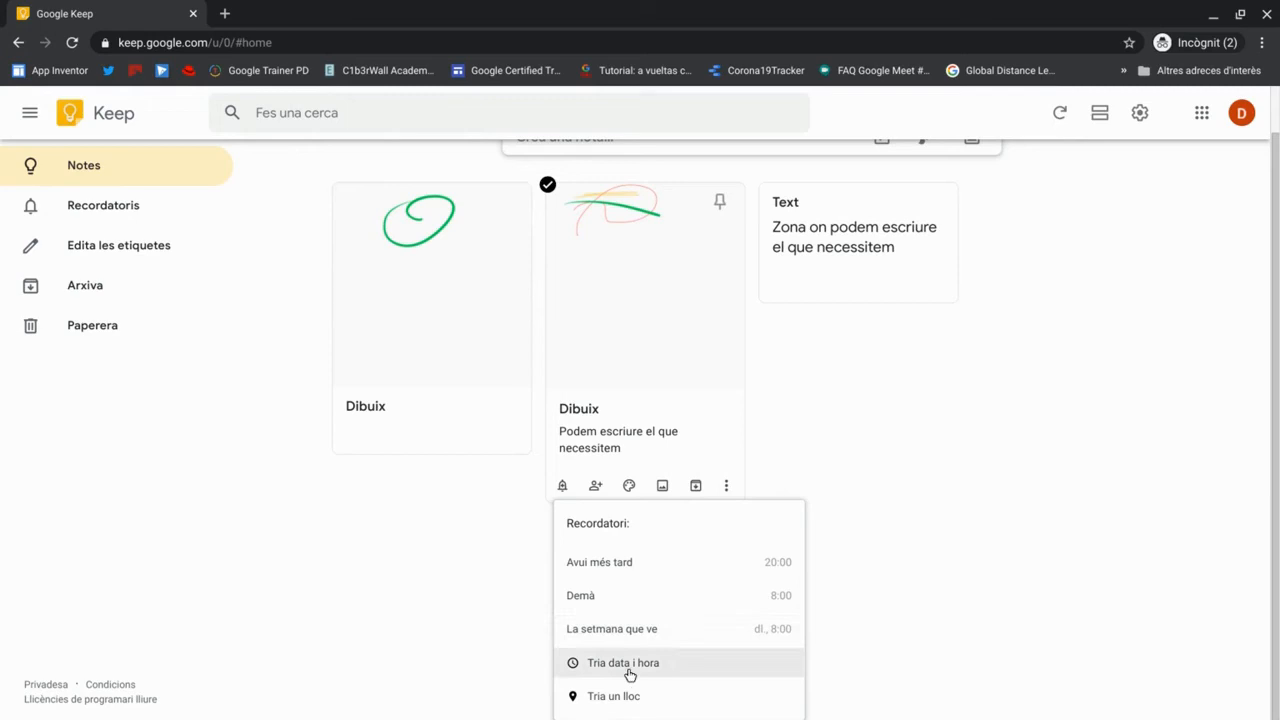
left_click(606, 566)
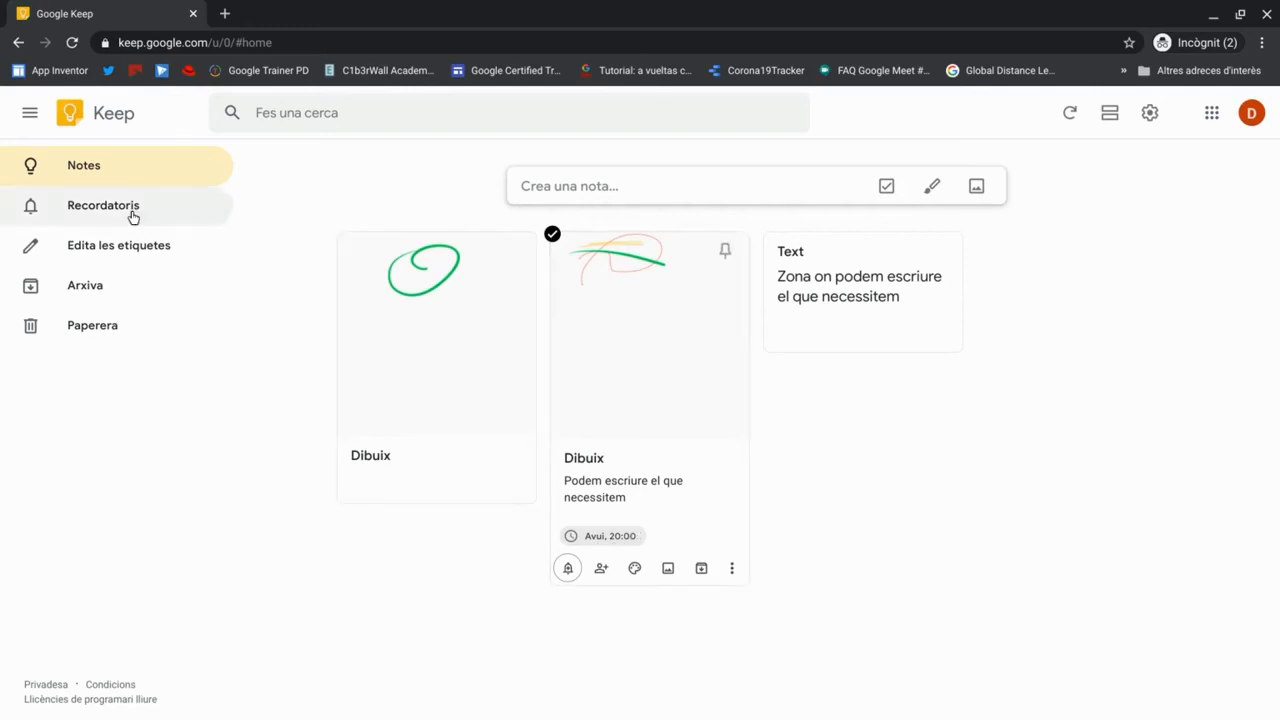
left_click(103, 207)
mouse_move(422, 382)
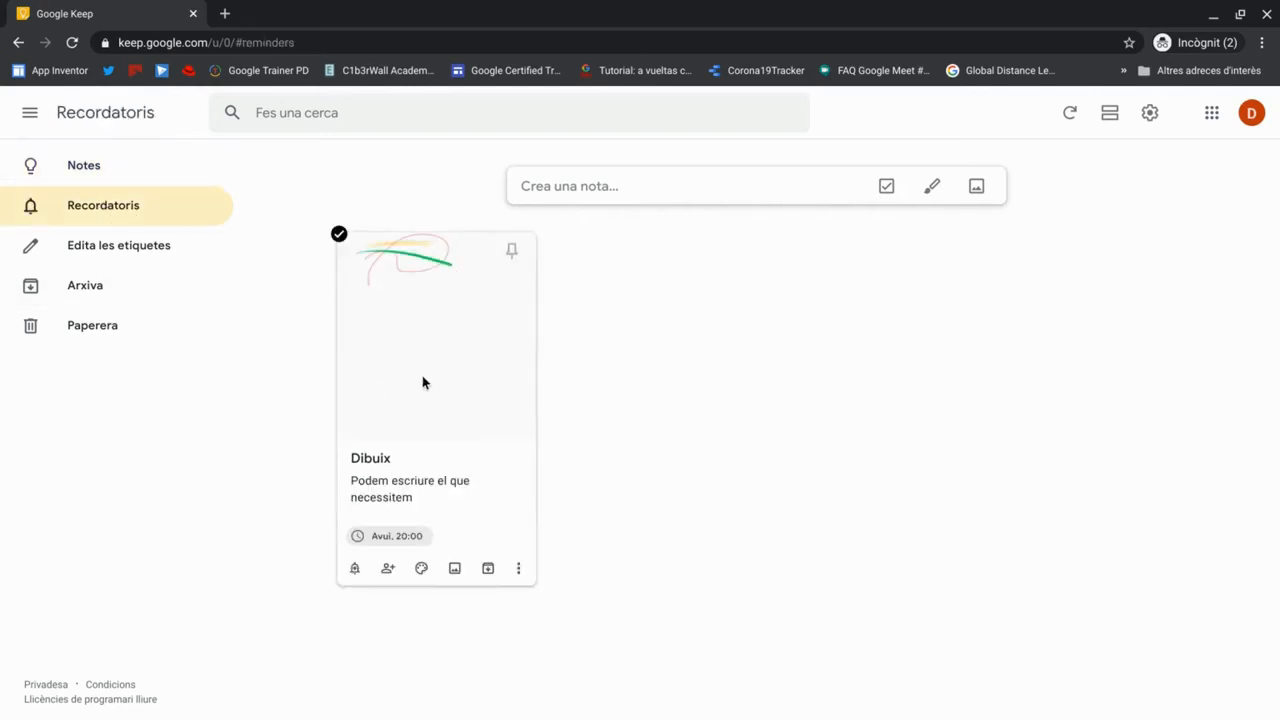
- Create the labels Feina and Curs in the label editor
left_click(128, 258)
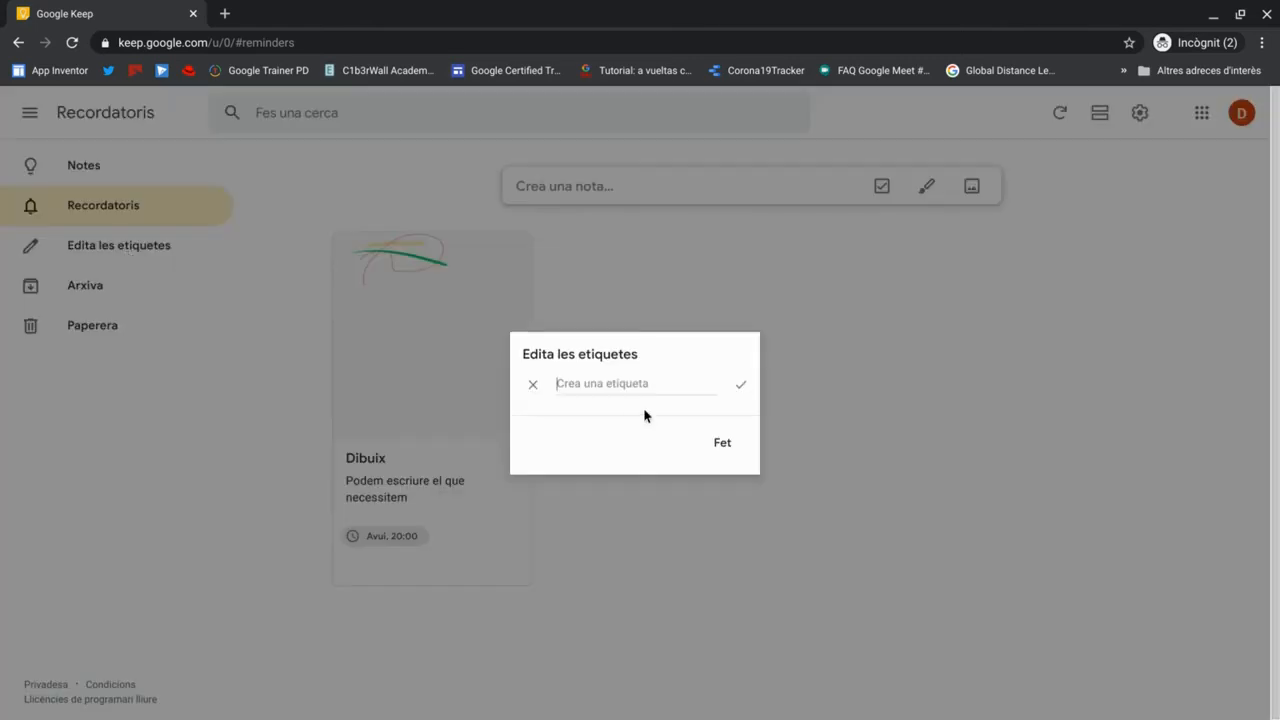
type("Fe")
type("q")
type("urs")
key("Return")
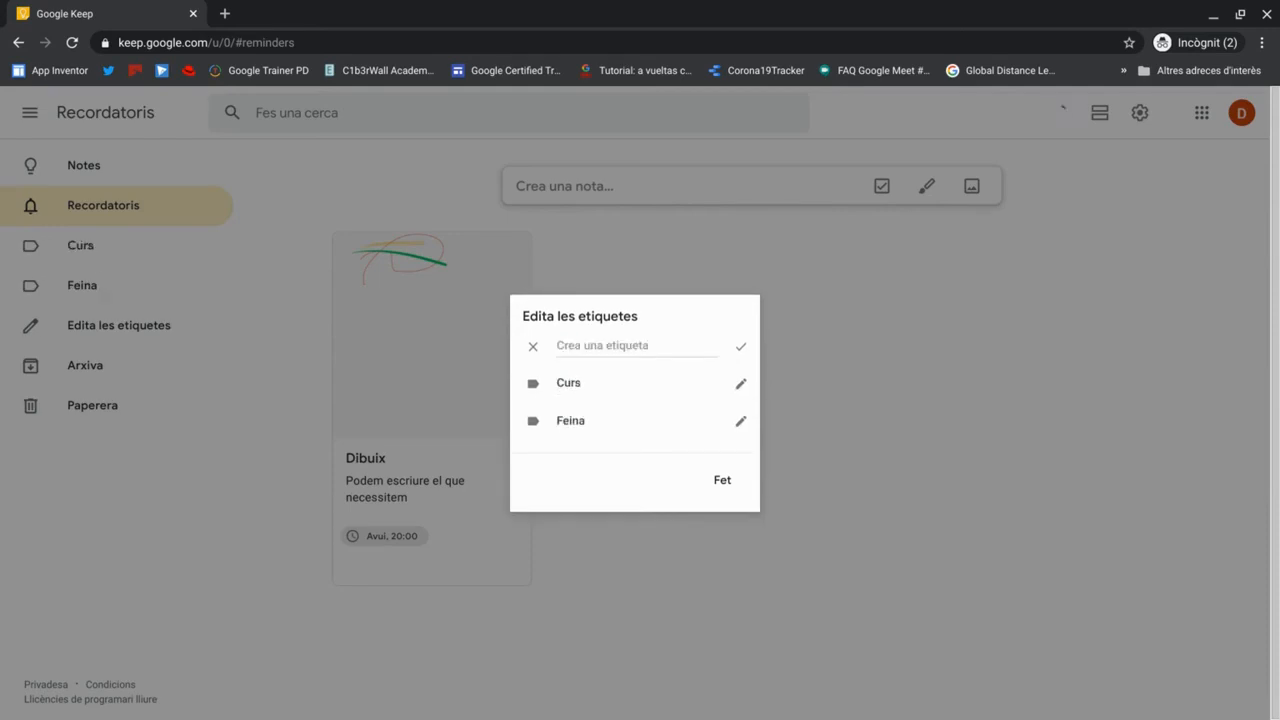
left_click(723, 480)
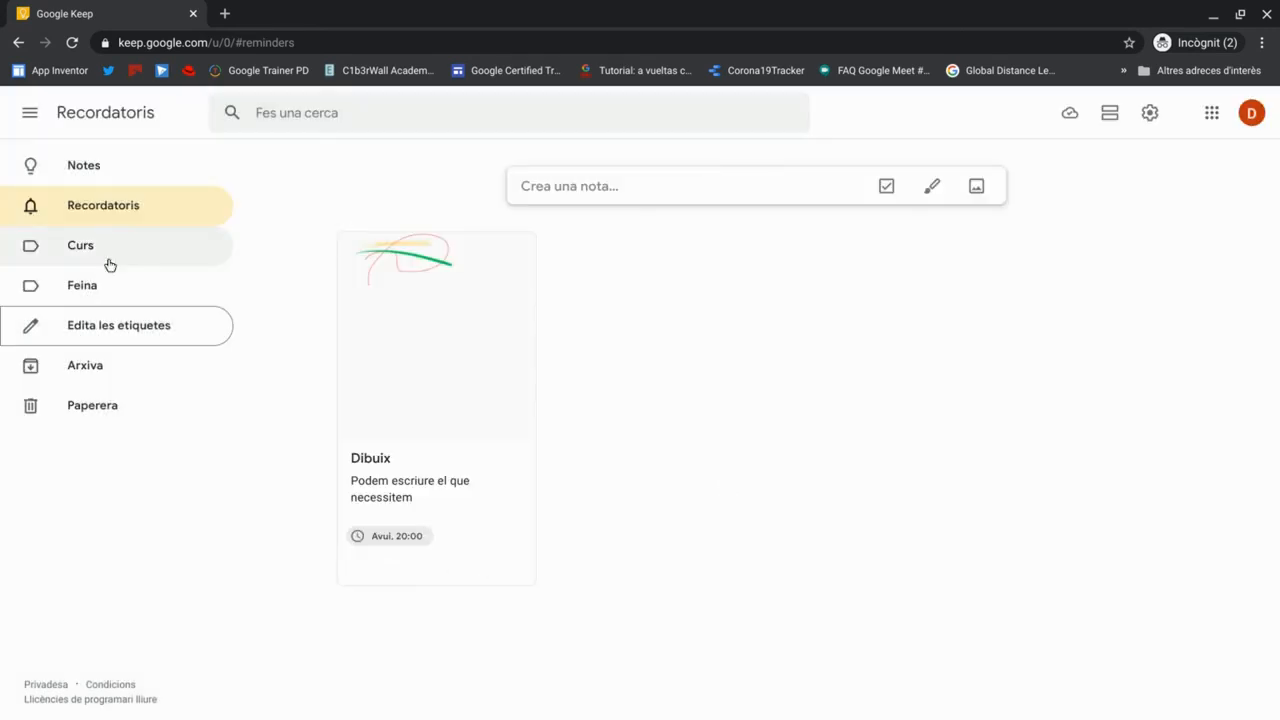
- Tag the first Dibuix note with the Curs label
left_click(72, 160)
mouse_move(405, 360)
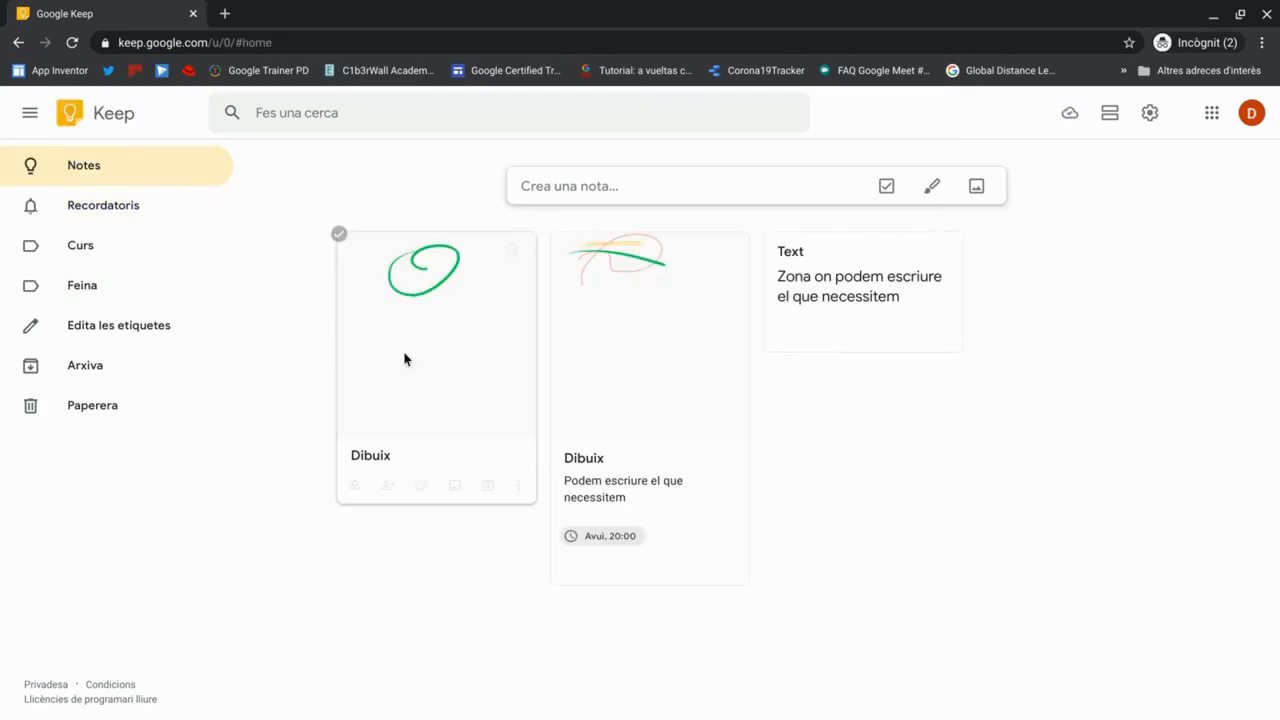
left_click(518, 485)
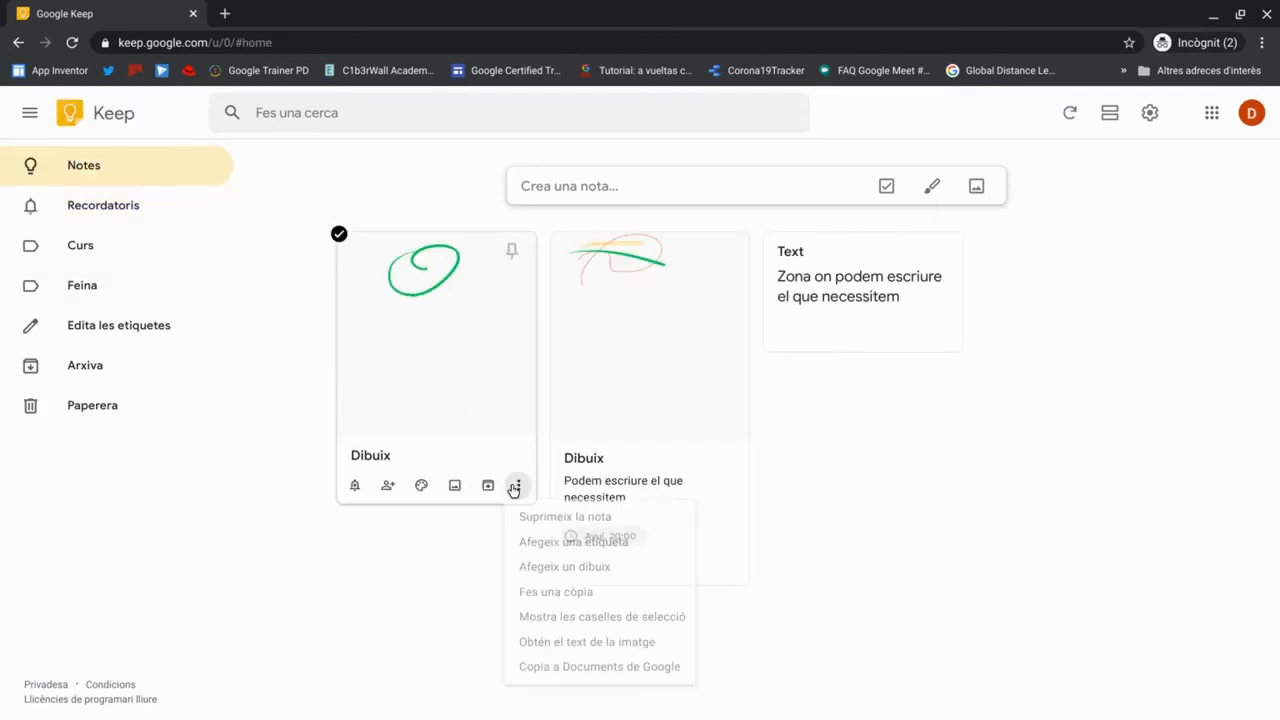
left_click(539, 542)
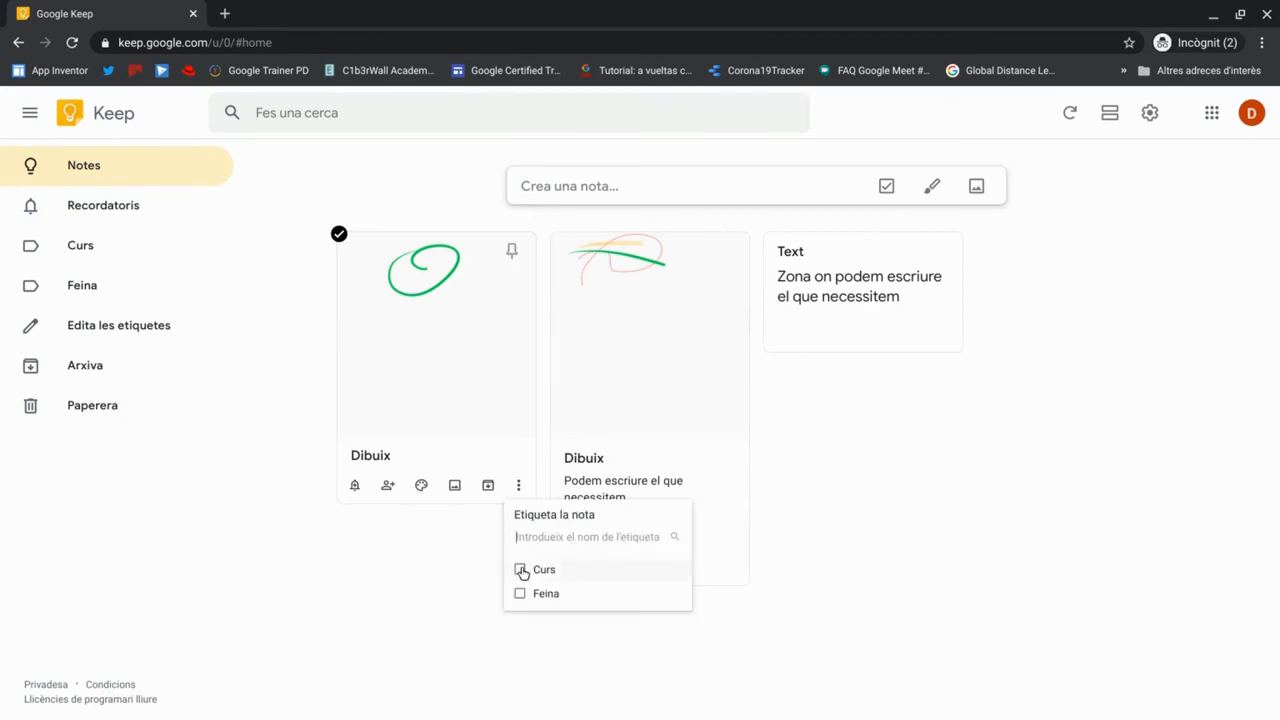
left_click(521, 570)
left_click(695, 504)
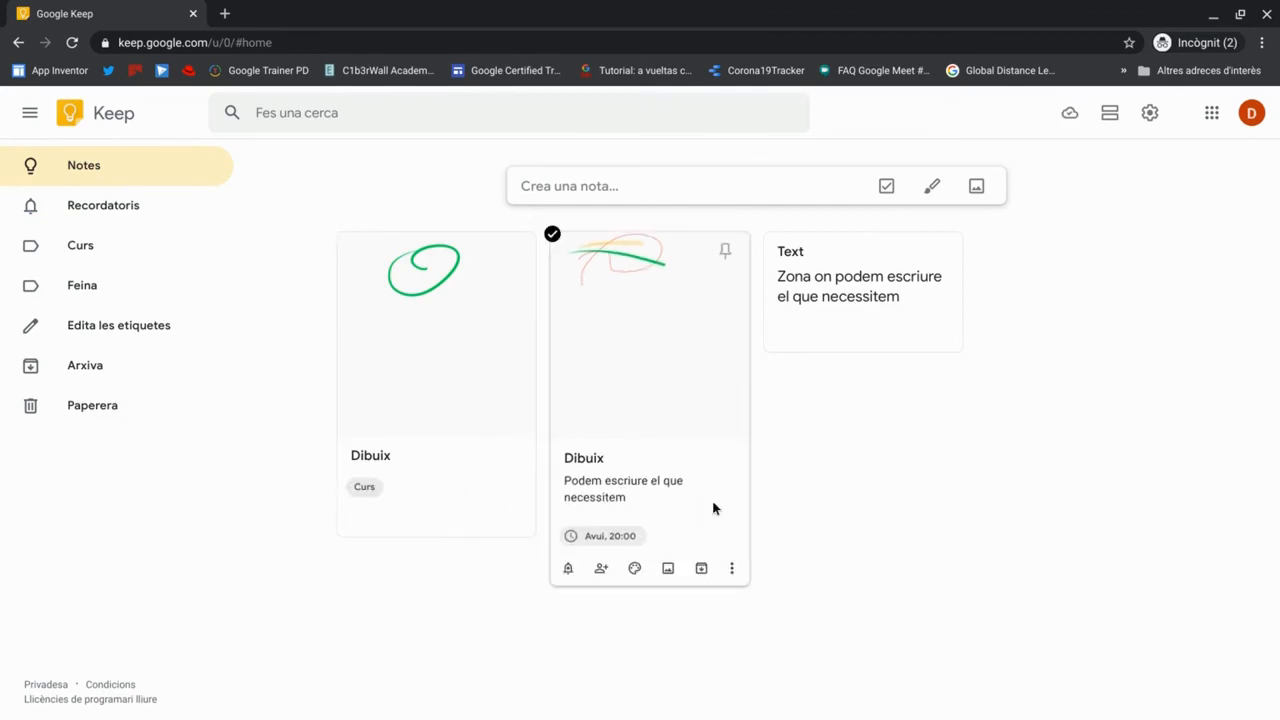
- Tag the second Dibuix note with Feina, then view the Curs label's notes
left_click(731, 568)
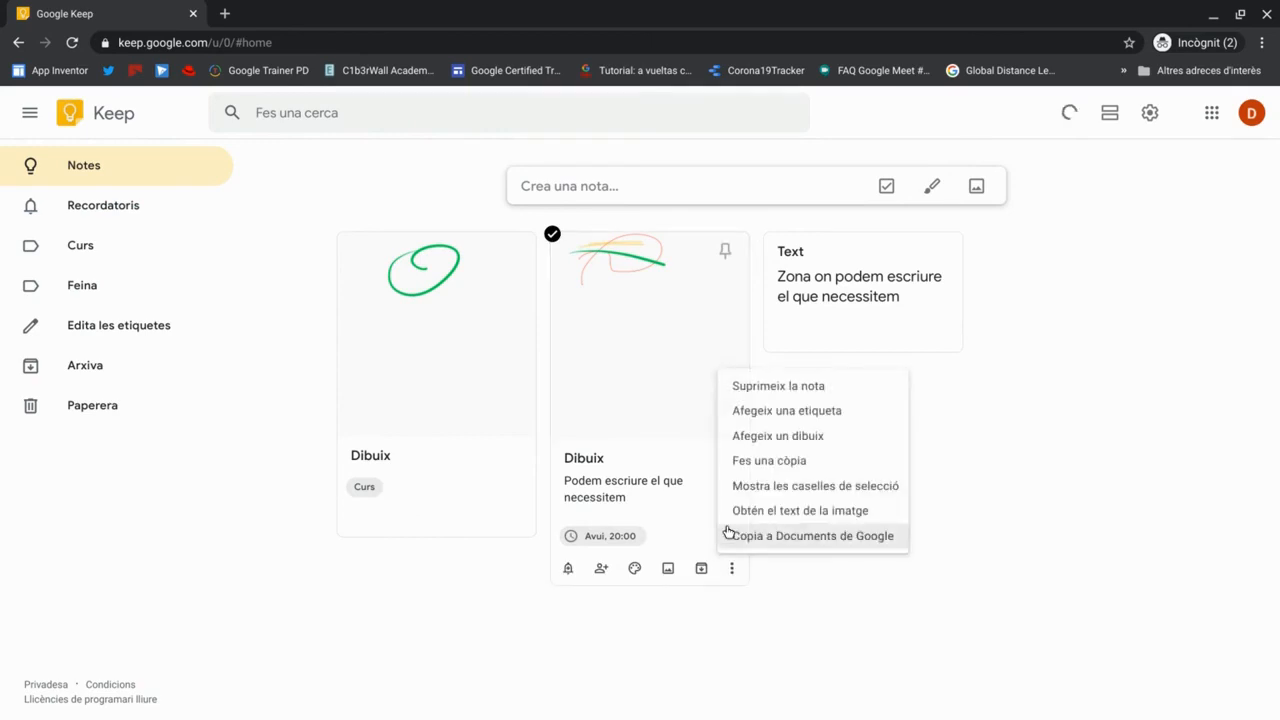
left_click(767, 414)
left_click(733, 676)
left_click(643, 652)
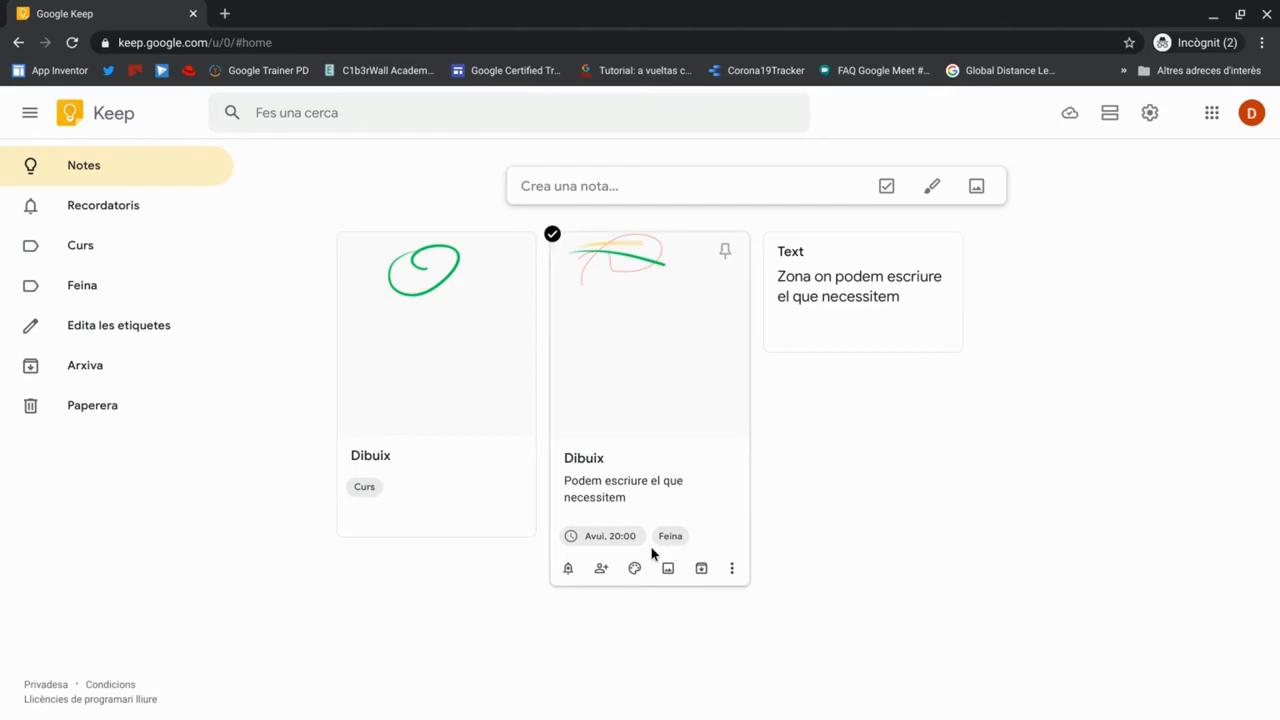
left_click(79, 252)
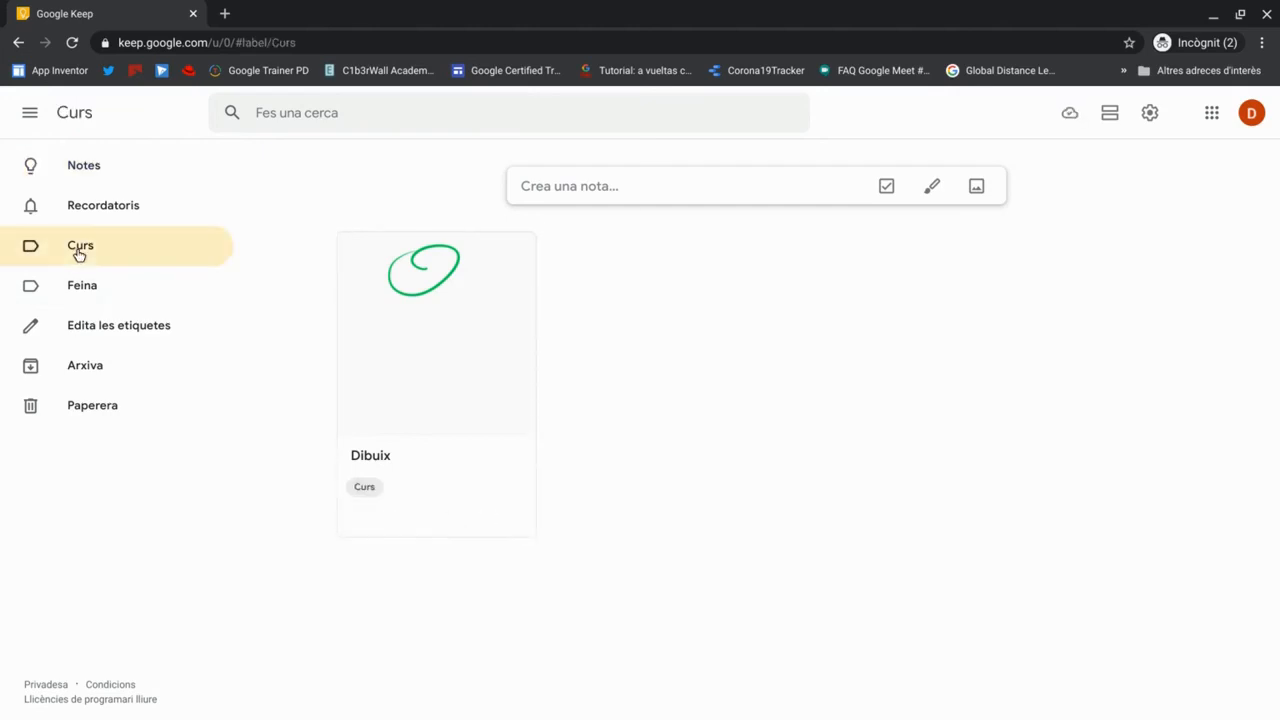
- View the Feina label's notes, then copy the Text note to Google Docs
left_click(78, 287)
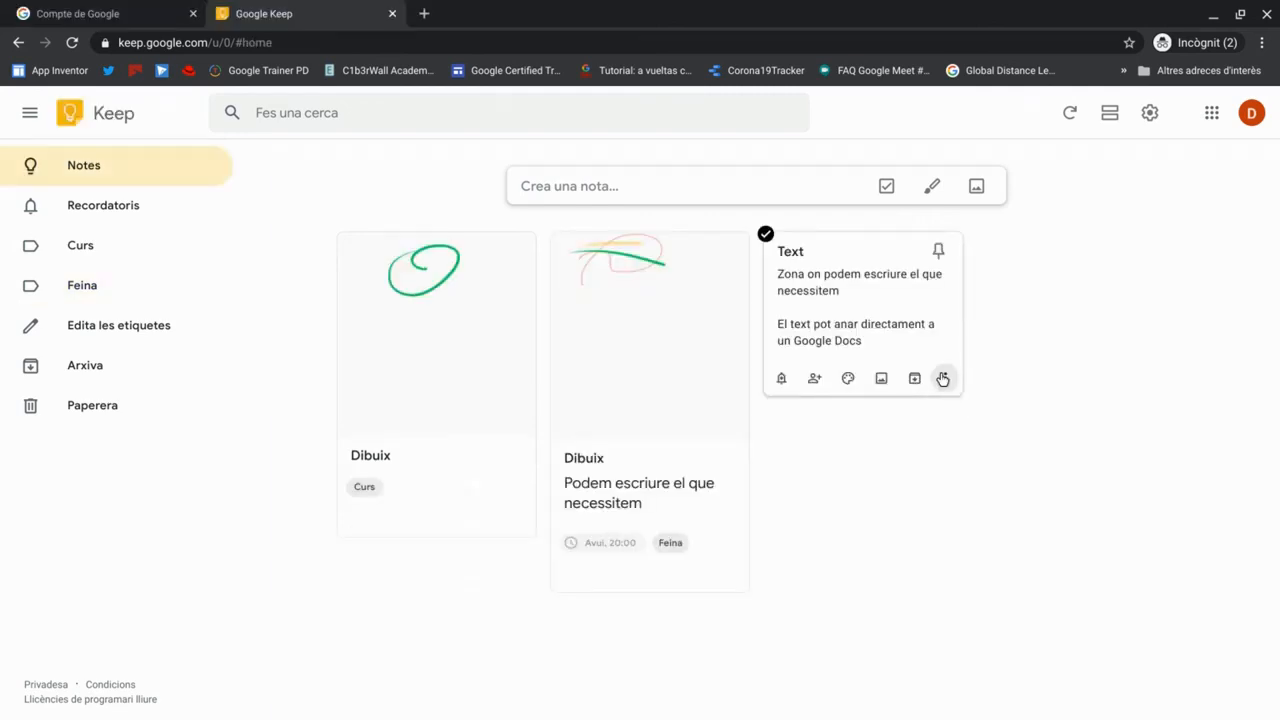
left_click(945, 378)
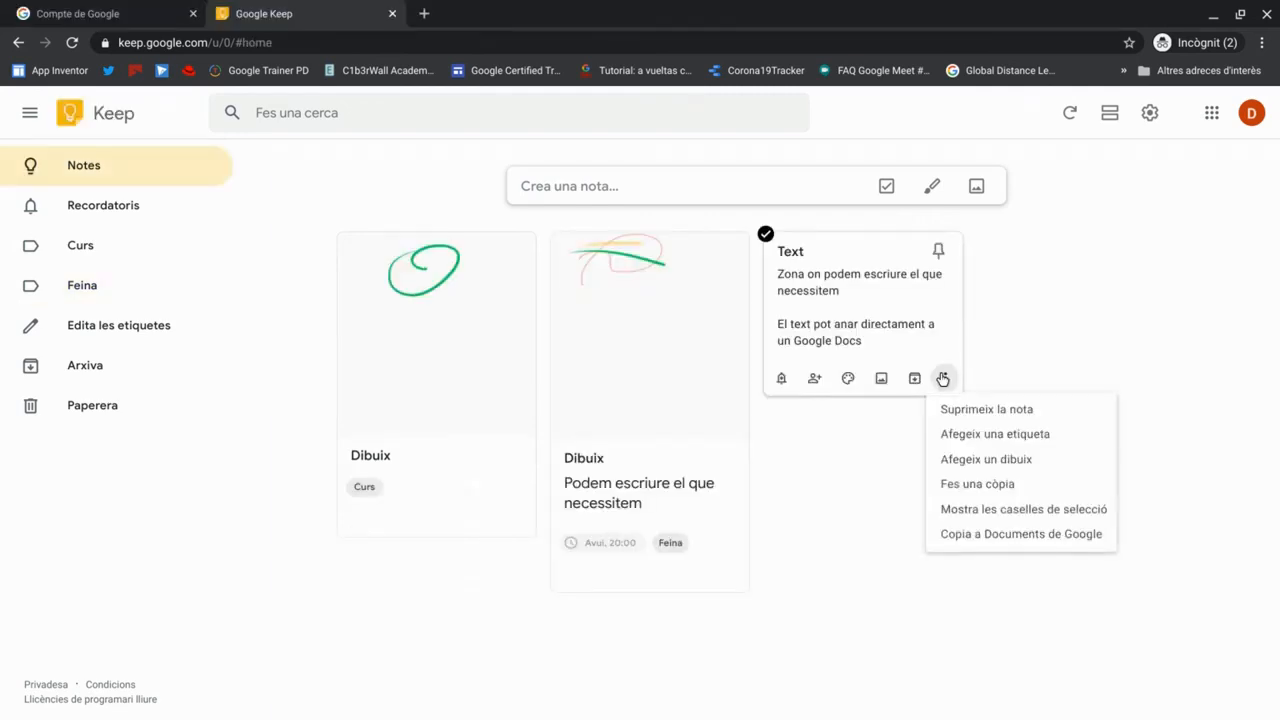
left_click(1016, 536)
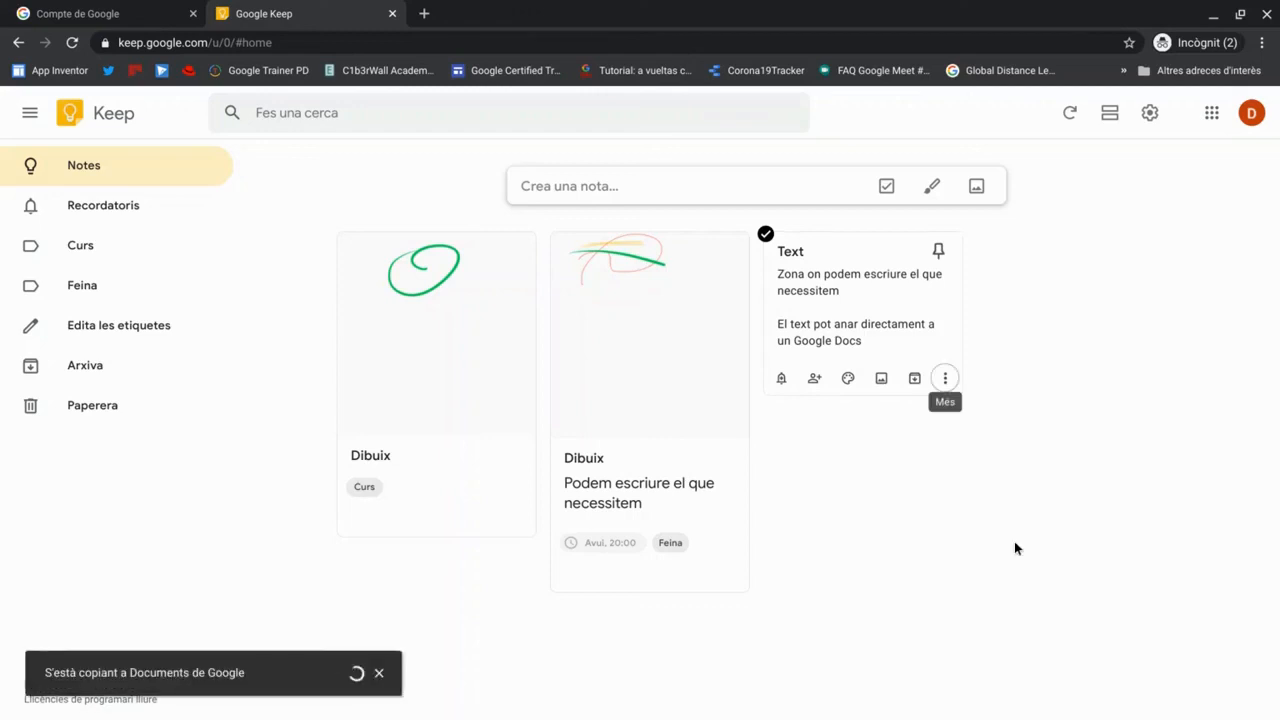